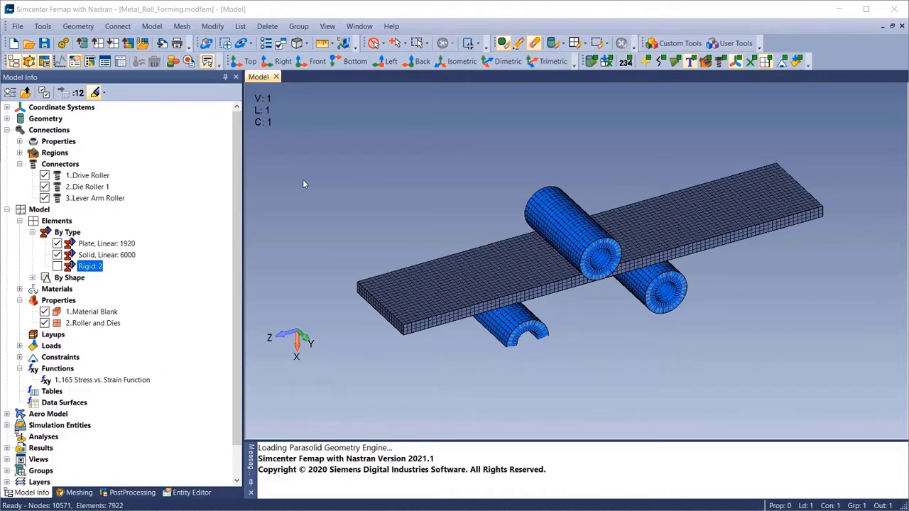
Create a new analysis set with MSC Nastran as the analysis program and Implicit Nonlinear as the analysis type
right_click(54, 436)
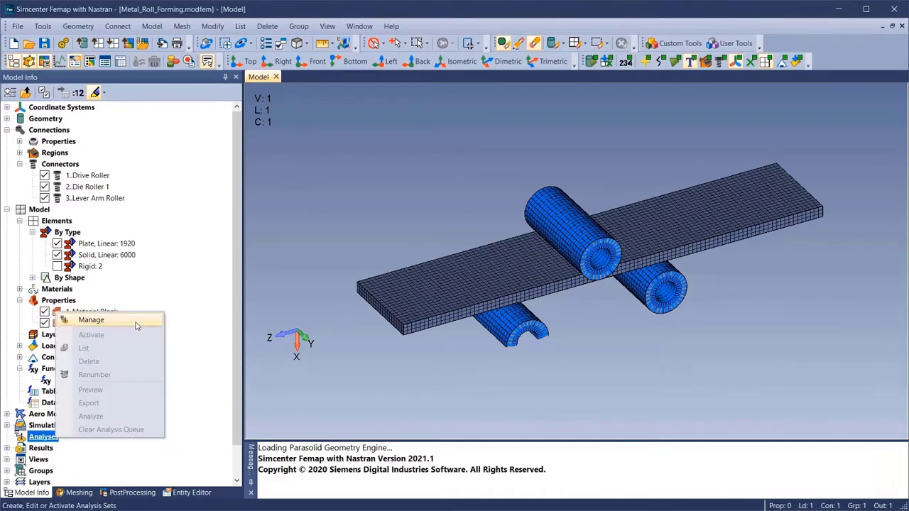
click(137, 326)
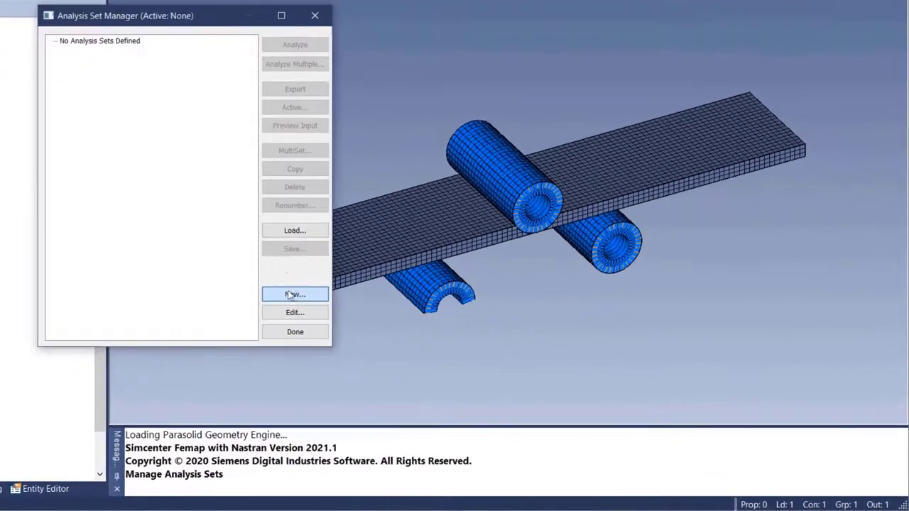
click(389, 331)
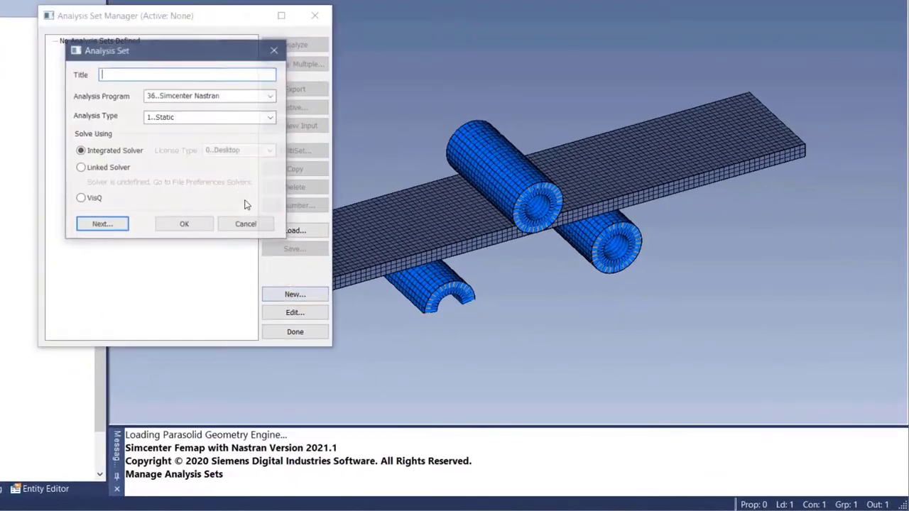
click(271, 97)
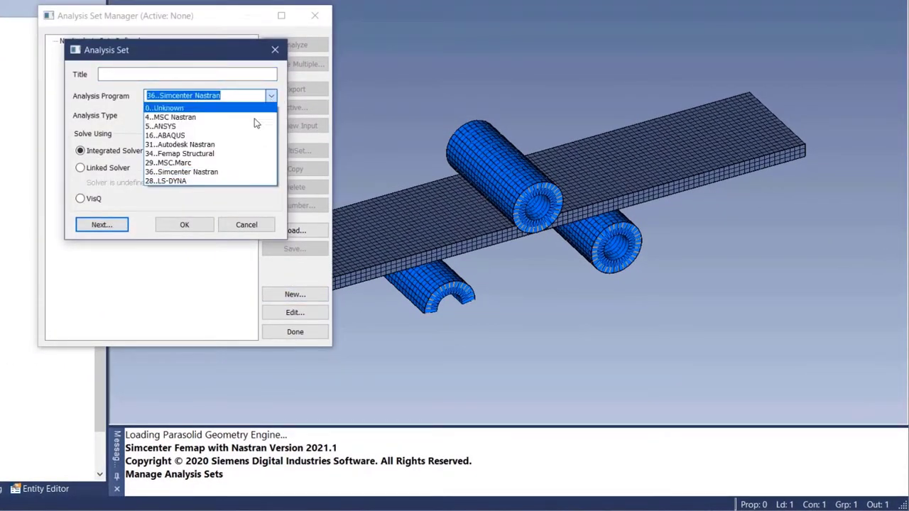
click(244, 117)
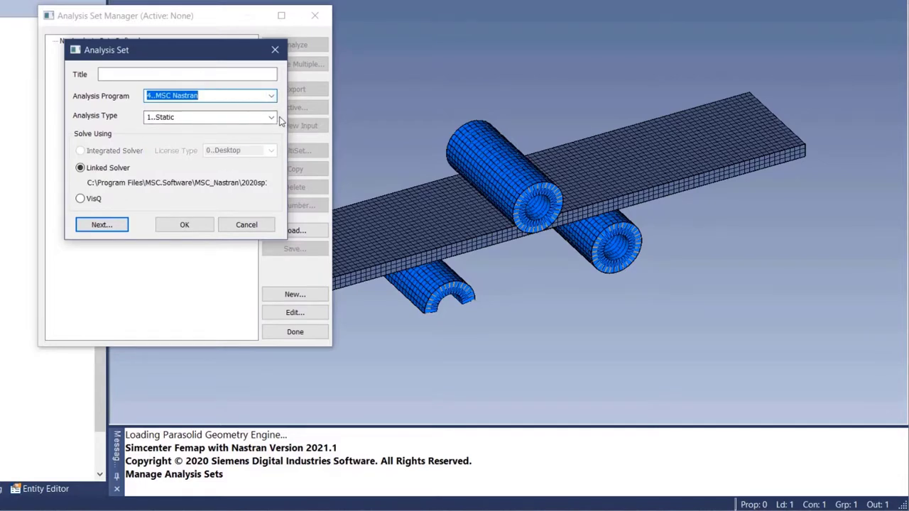
click(273, 118)
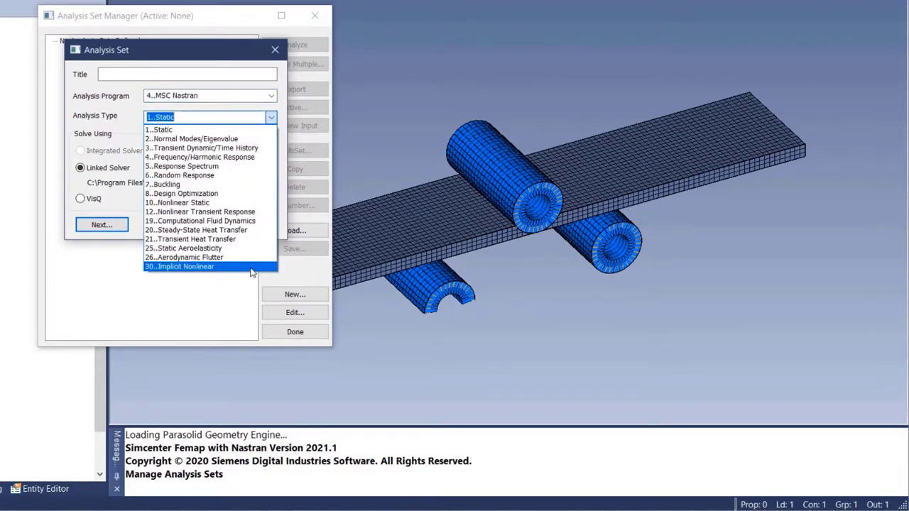
click(251, 268)
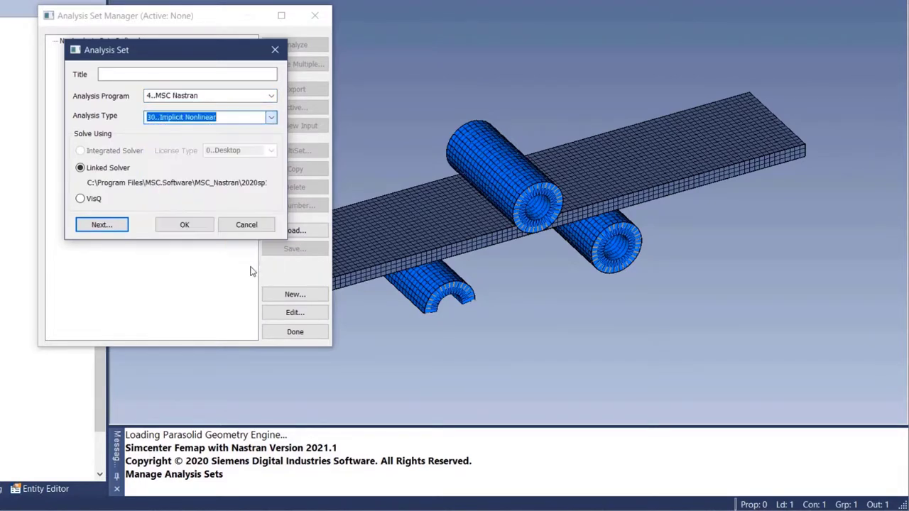
Enable the large displacement parameter LGDISP in the analysis set's Nastran bulk data options
click(120, 228)
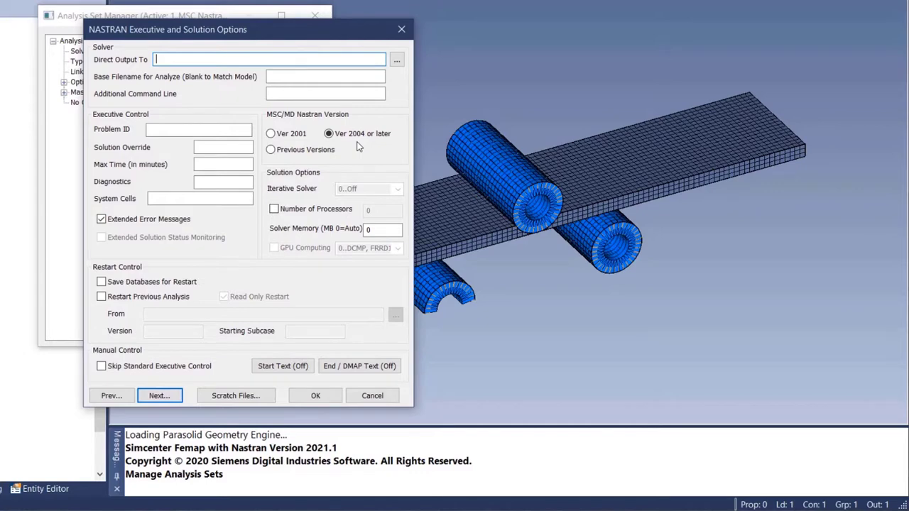
key(Return)
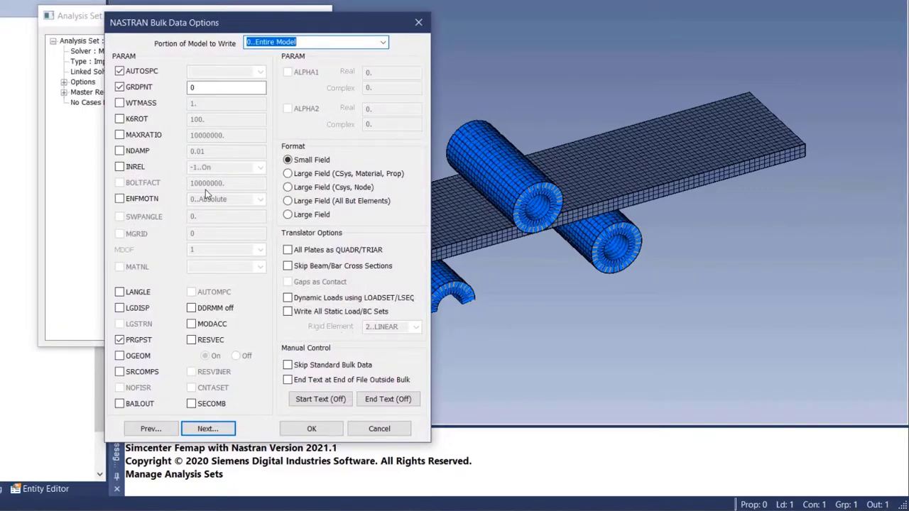
click(141, 313)
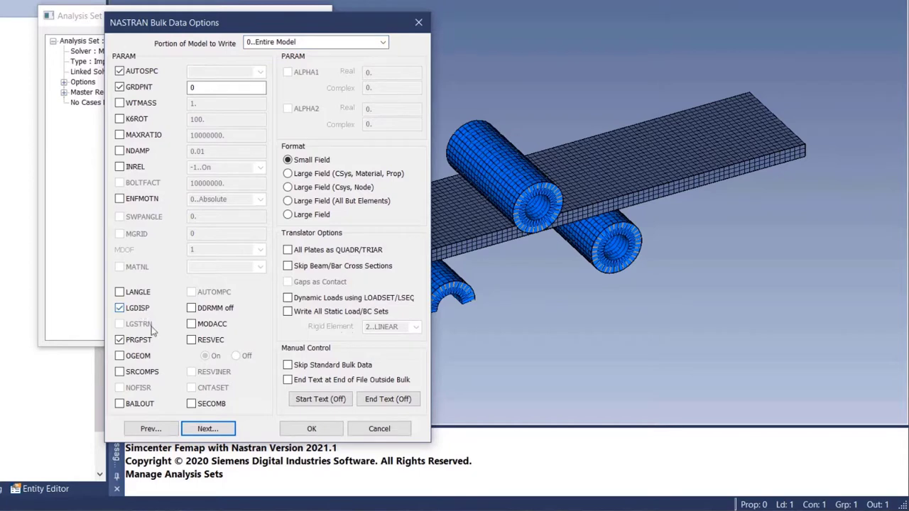
click(311, 428)
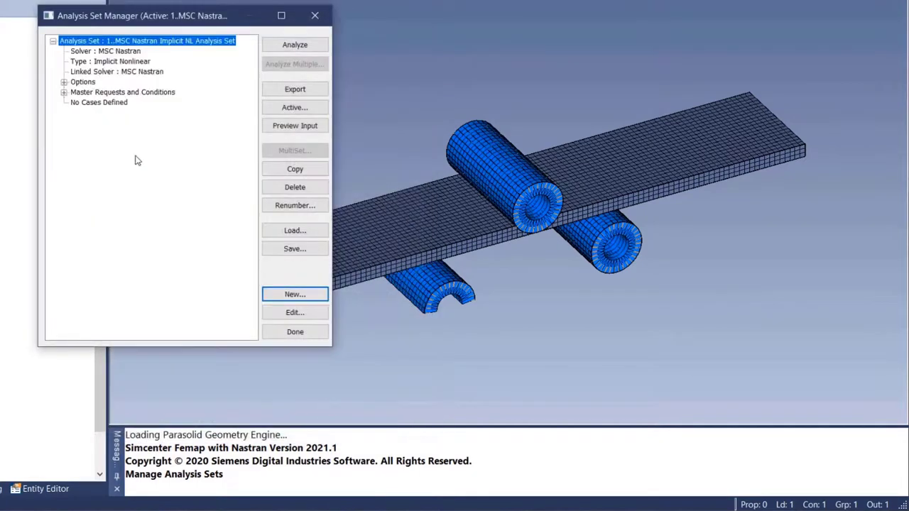
Enable NLMOPTS in the nonlinear behavior options and set Large Strain to 2..Hyperelasticity and multiplicative plasticity with radial return
click(65, 83)
click(75, 113)
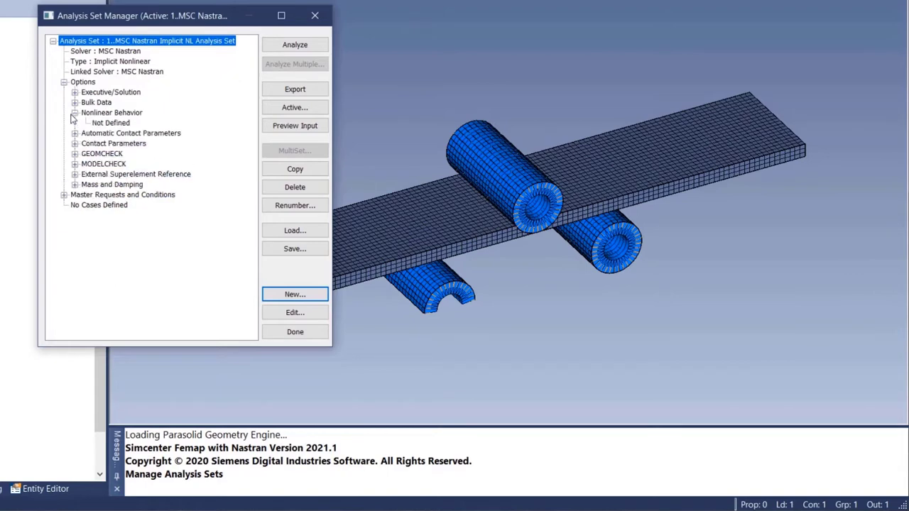
click(137, 117)
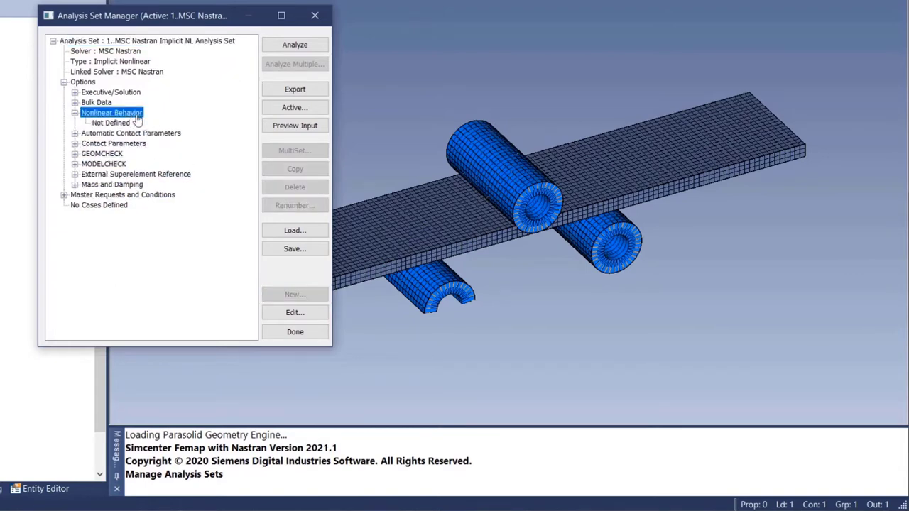
click(295, 312)
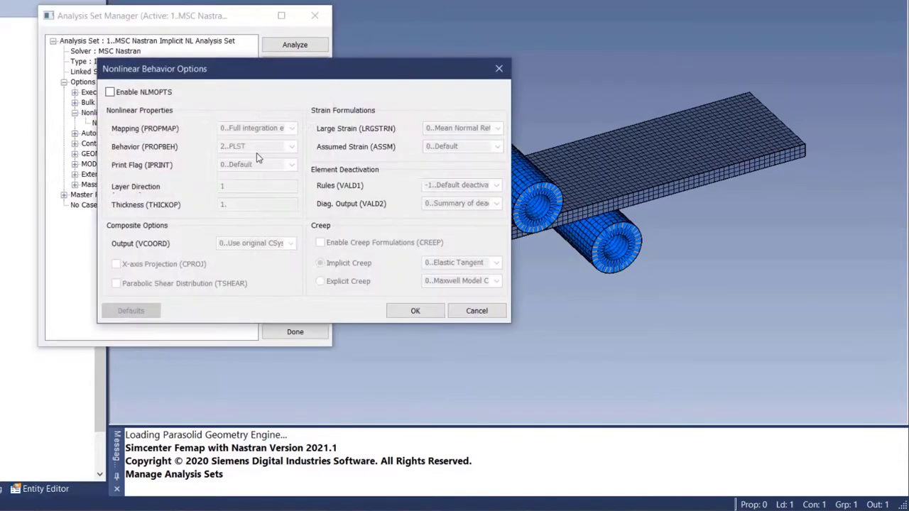
click(110, 92)
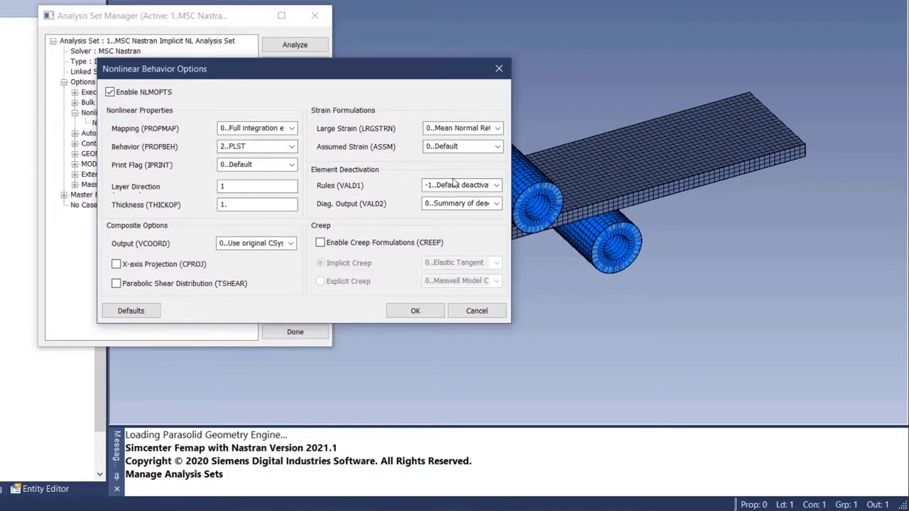
click(498, 129)
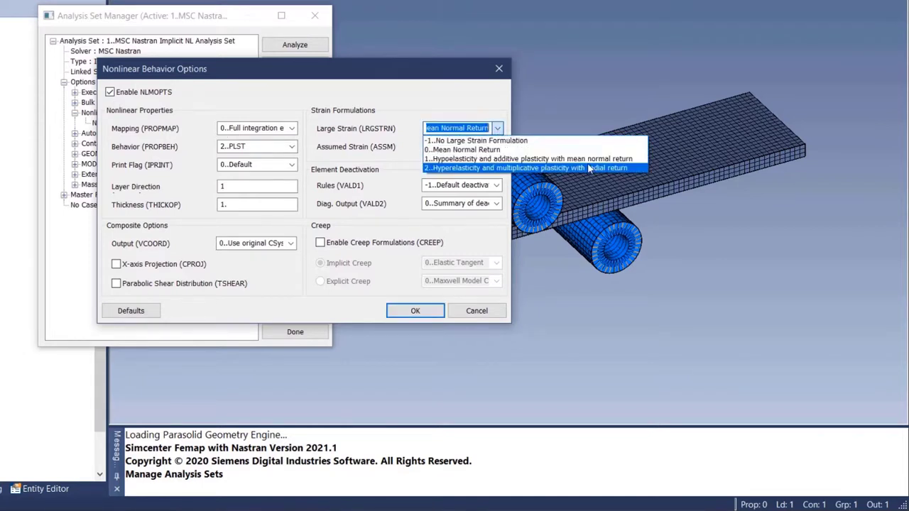
click(586, 168)
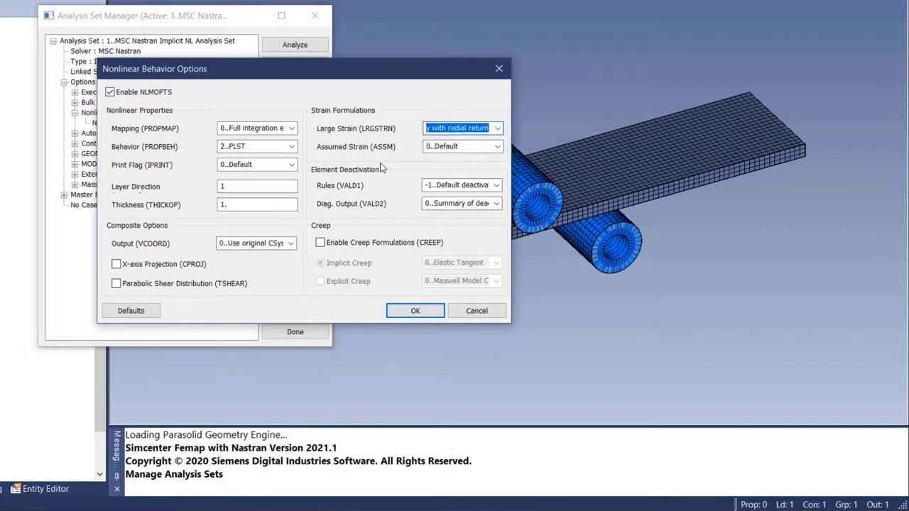
click(496, 148)
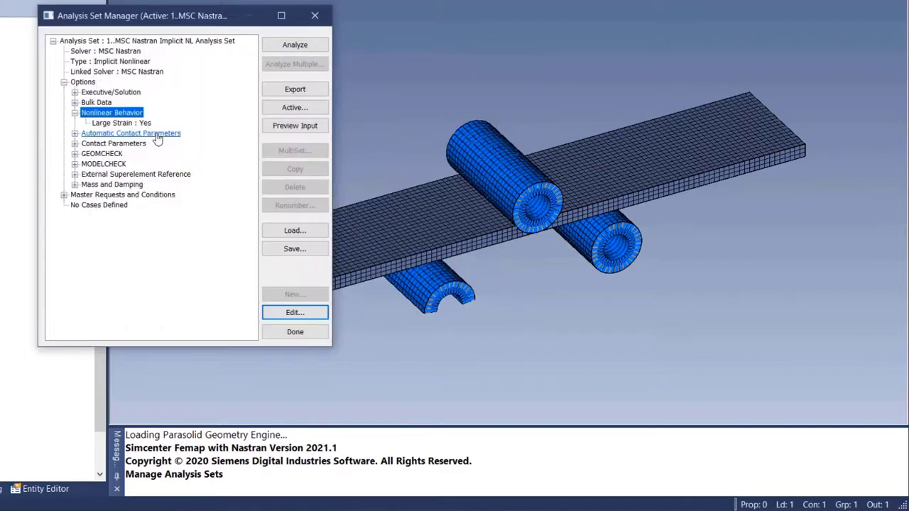
Examine the automatic contact generation options and the MSC Nastran contact solver parameters, discarding any changes
click(74, 133)
click(179, 135)
click(315, 313)
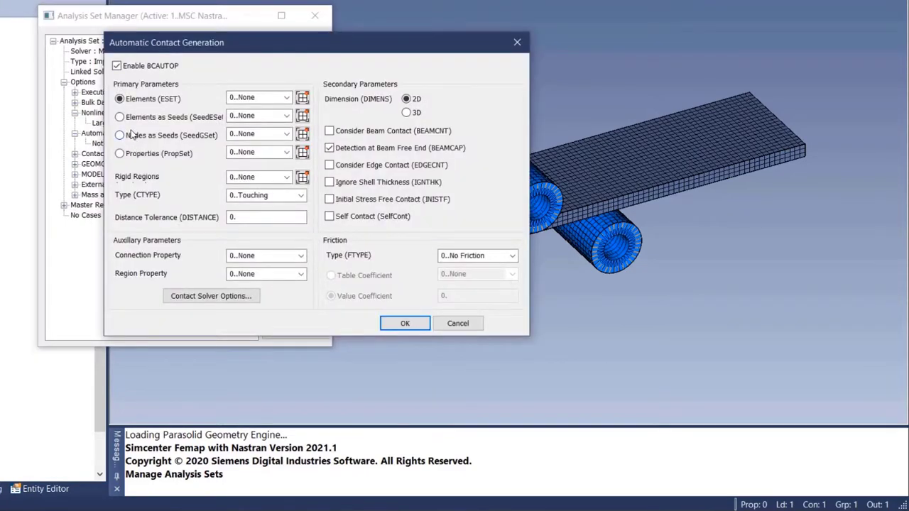
click(255, 297)
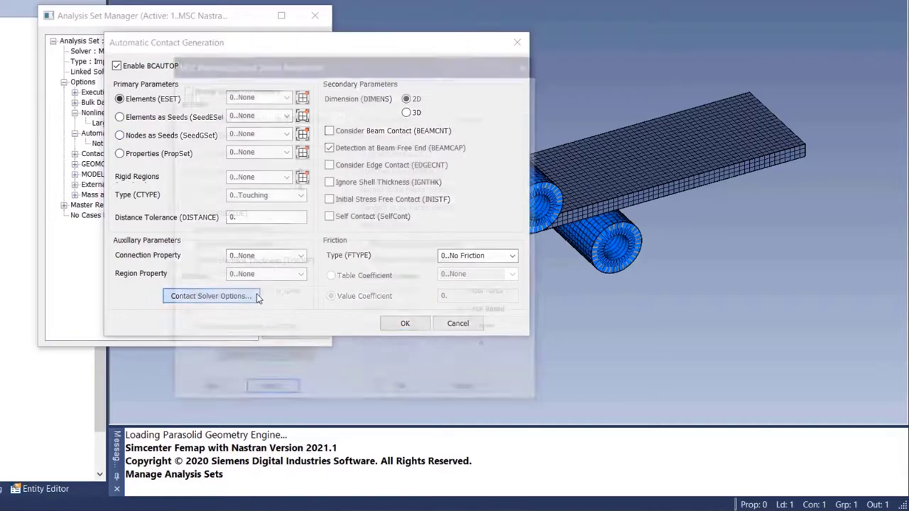
click(218, 88)
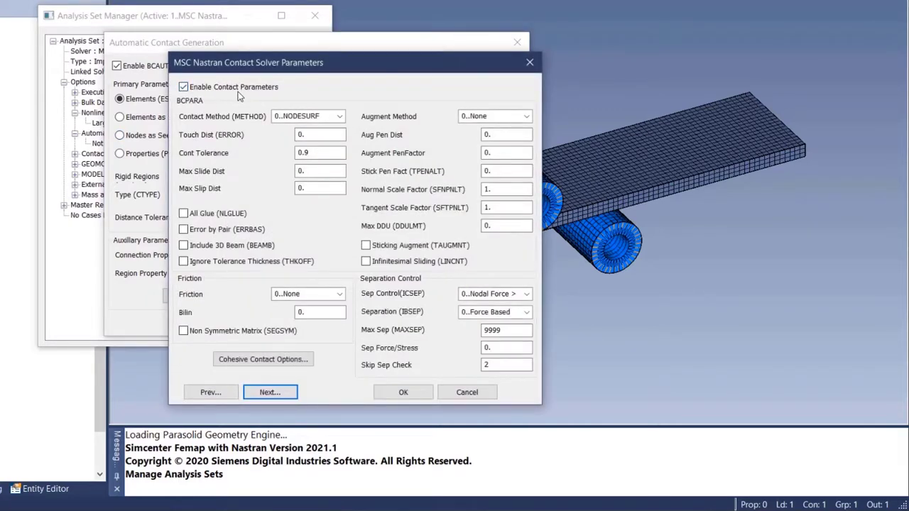
click(183, 87)
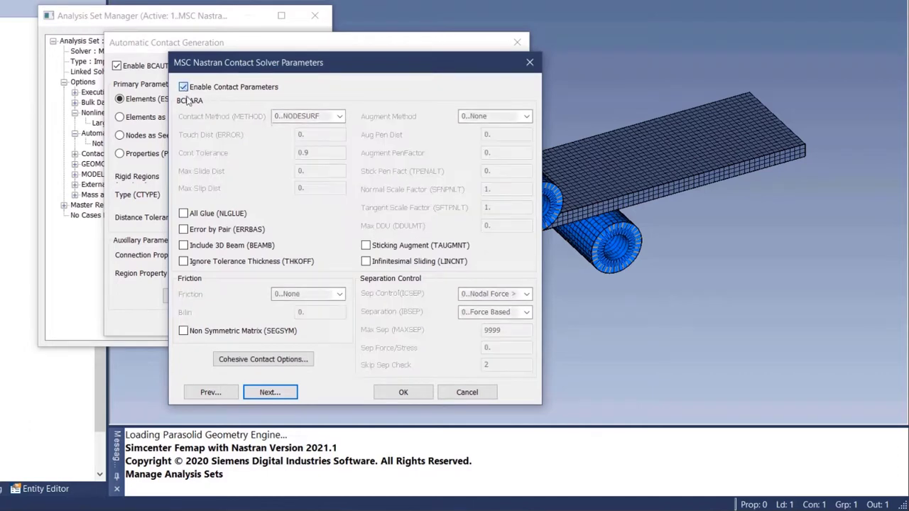
click(467, 392)
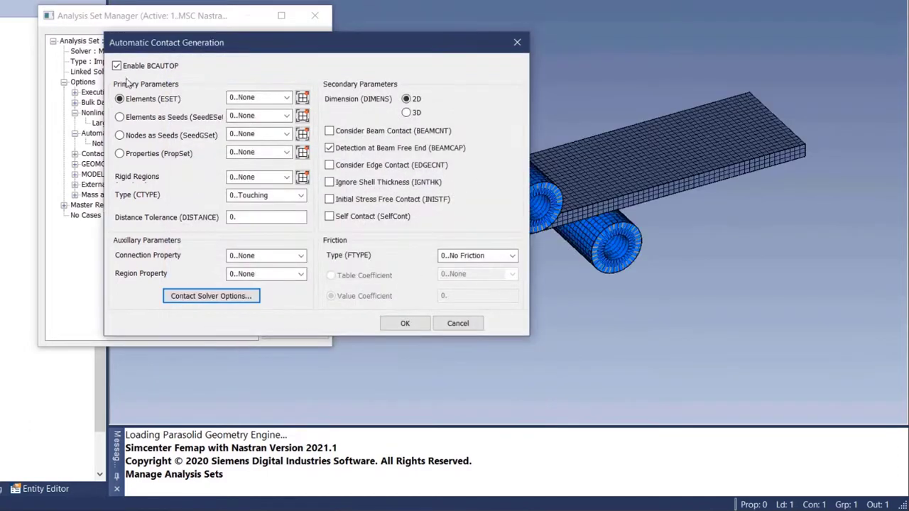
click(462, 323)
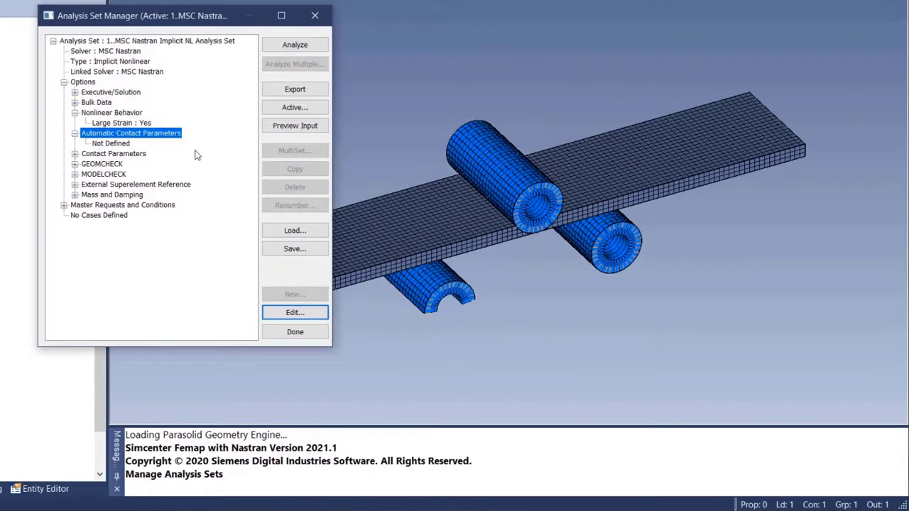
click(74, 153)
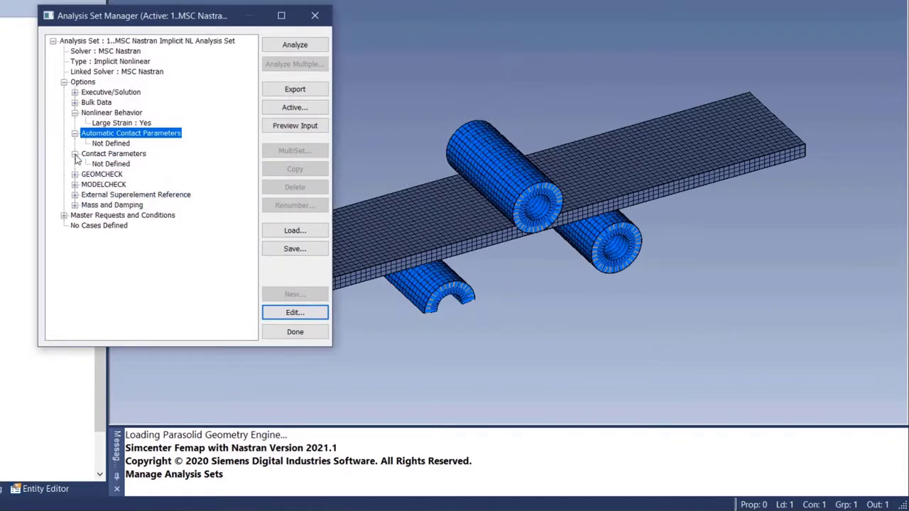
click(140, 156)
click(306, 313)
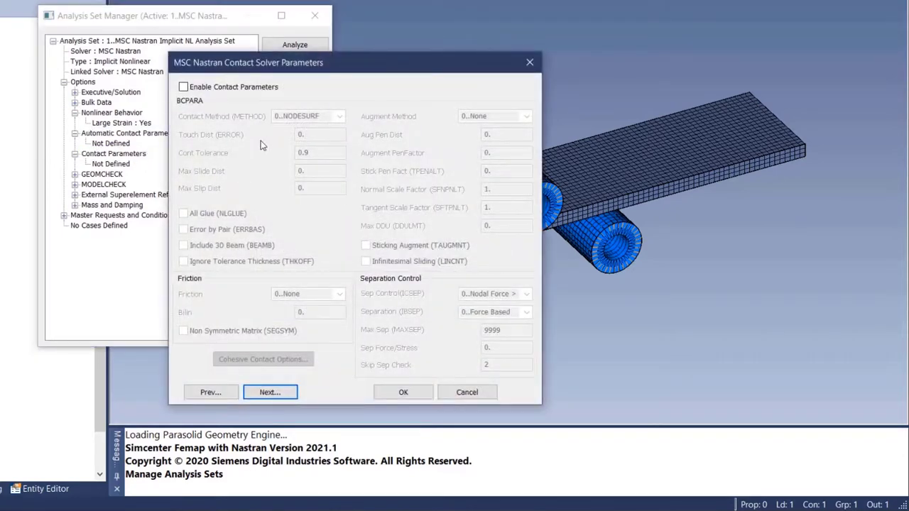
click(465, 391)
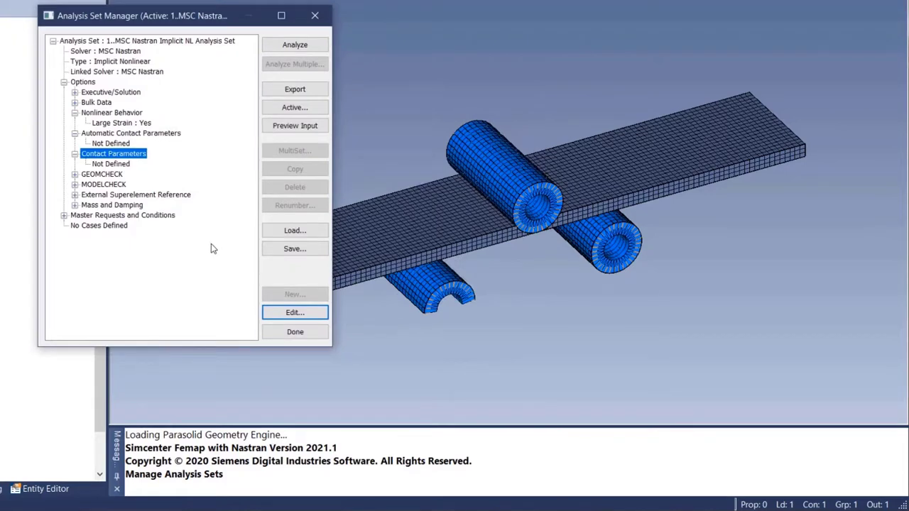
Keep the master requests and conditions at the Static analysis type and enable Skip NLSTEP in the implicit nonlinear analysis options
click(64, 215)
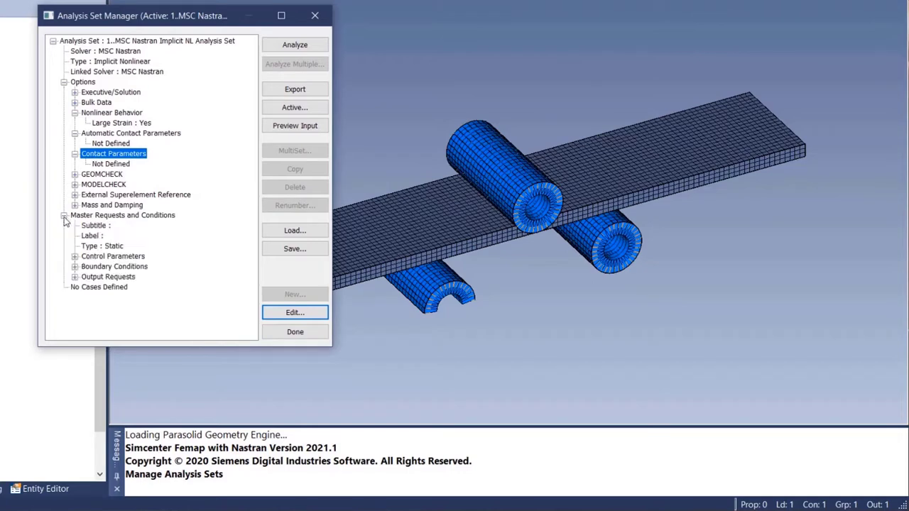
click(167, 218)
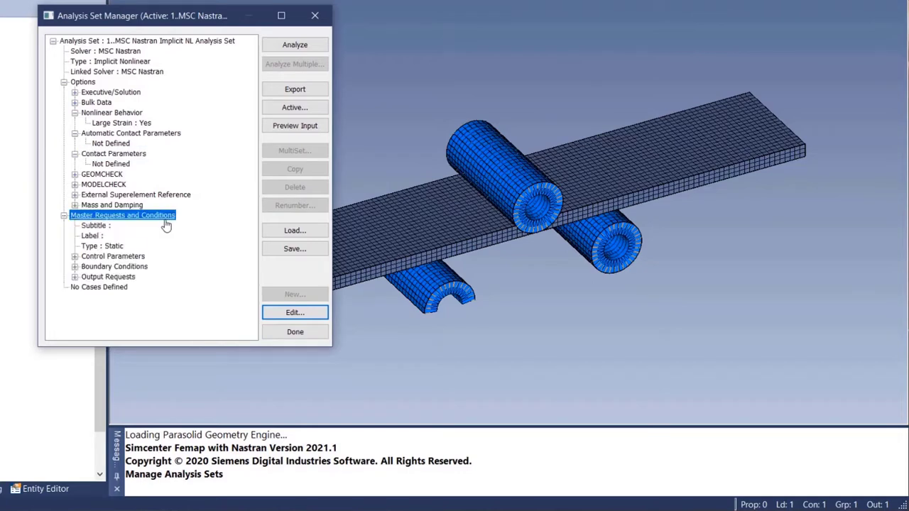
click(295, 313)
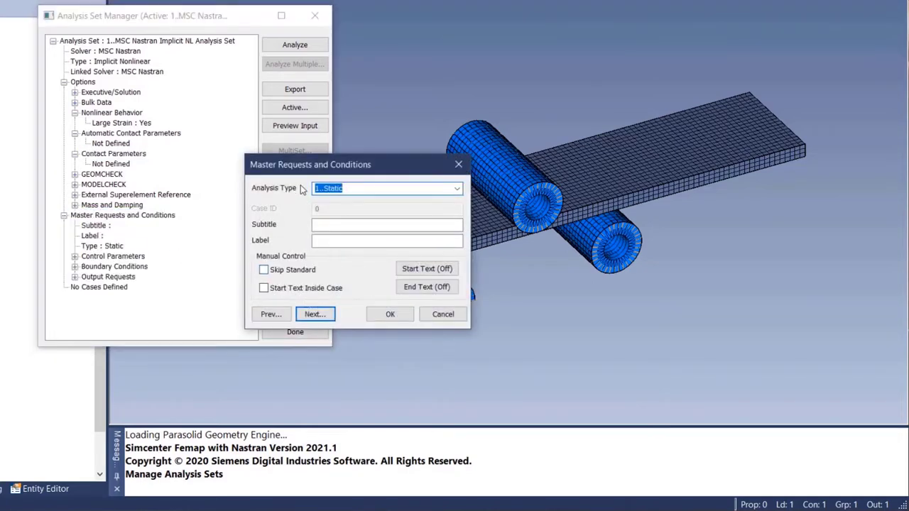
click(457, 189)
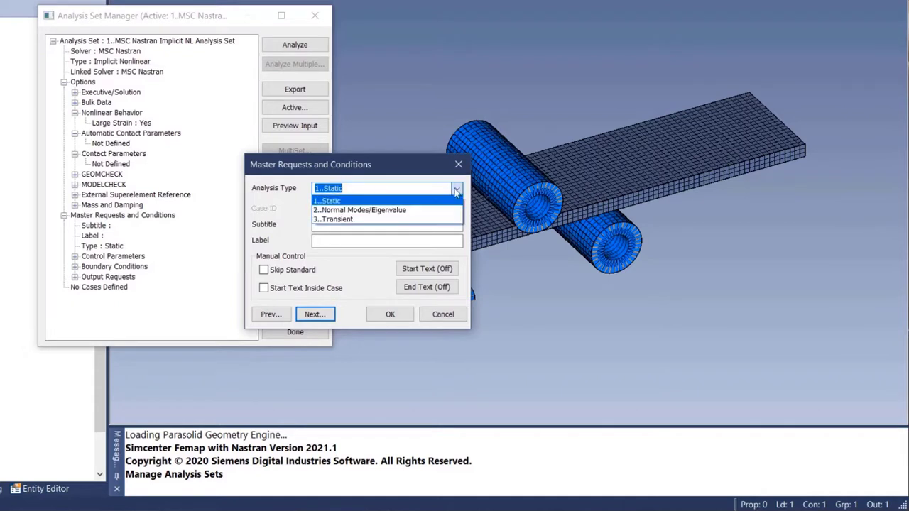
click(402, 201)
click(331, 314)
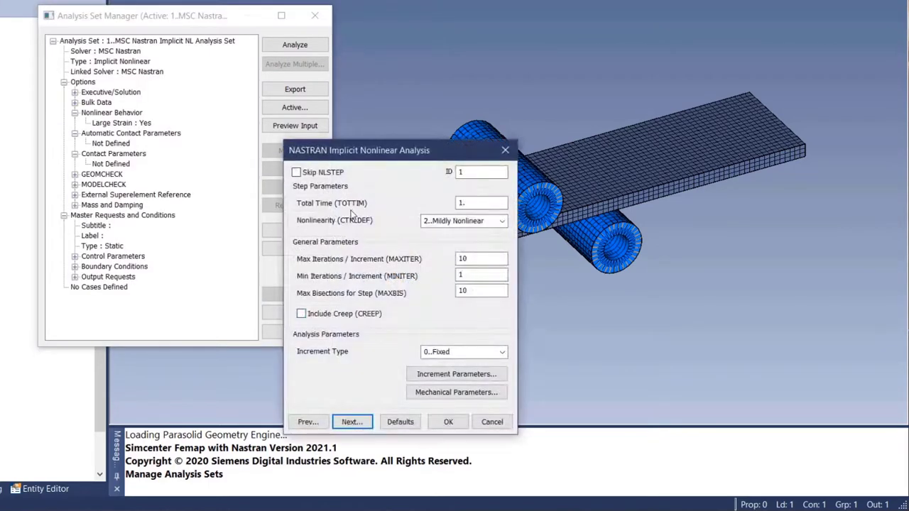
click(296, 173)
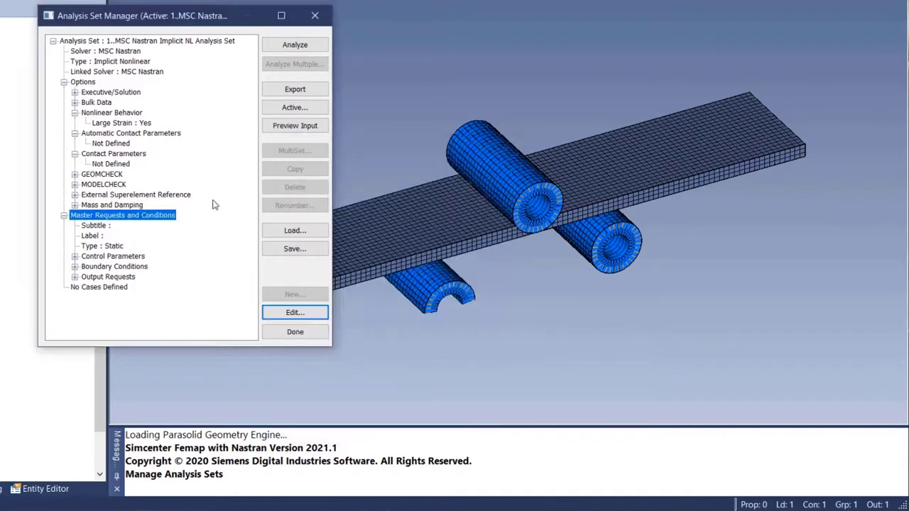
Add an analysis case of type Static with the subtitle Die Engagement to the analysis set
click(128, 293)
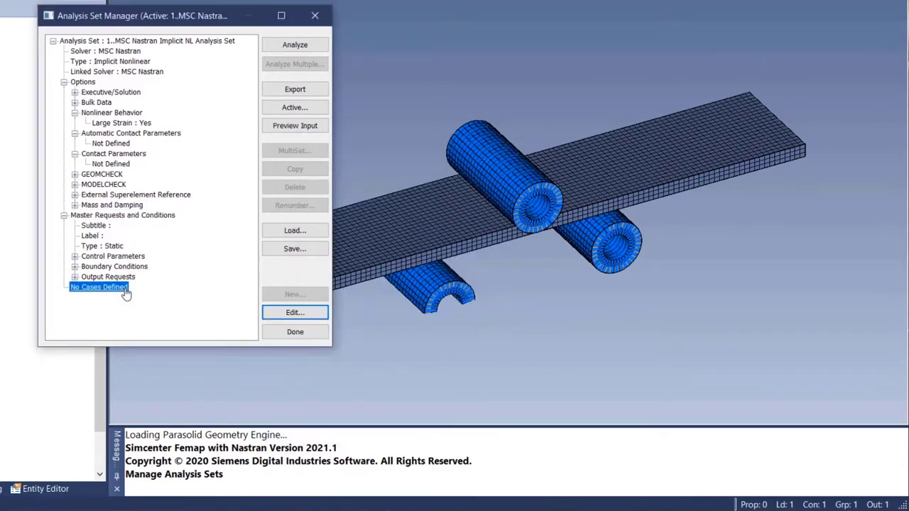
click(295, 294)
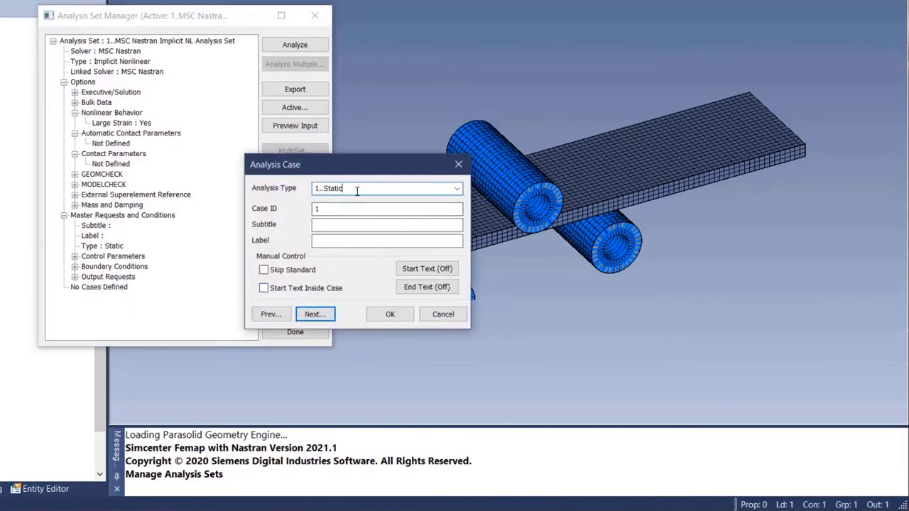
click(350, 225)
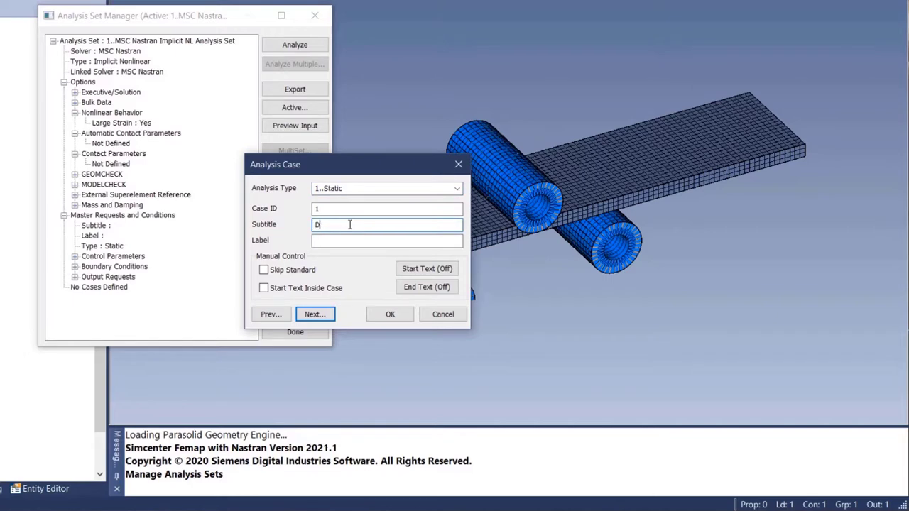
text(Die Engagement)
key(Return)
Enable Skip NLSTEP in the Die Engagement case's implicit nonlinear analysis options and accept the case
drag(279, 94, 226, 56)
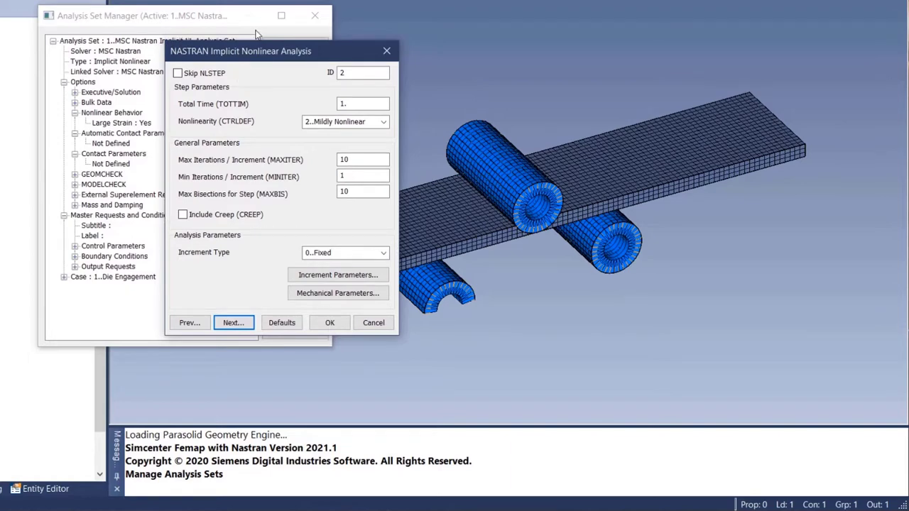
click(178, 74)
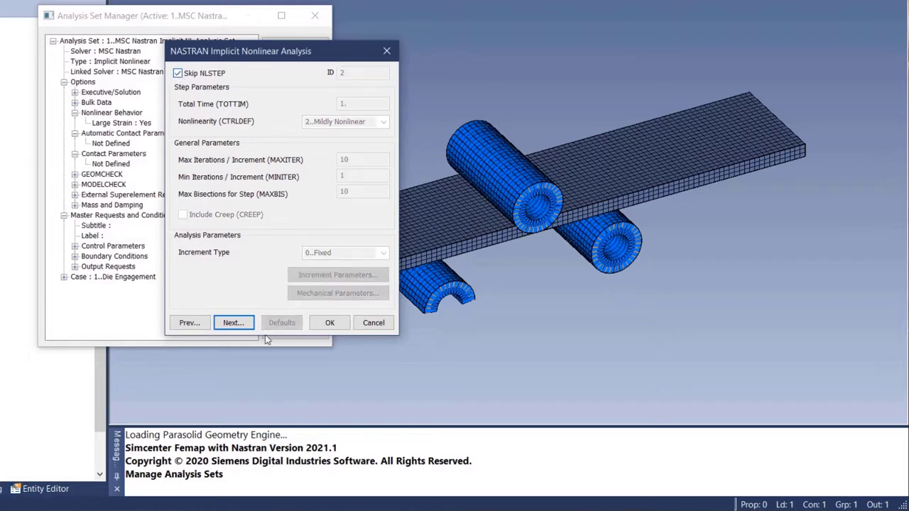
click(328, 323)
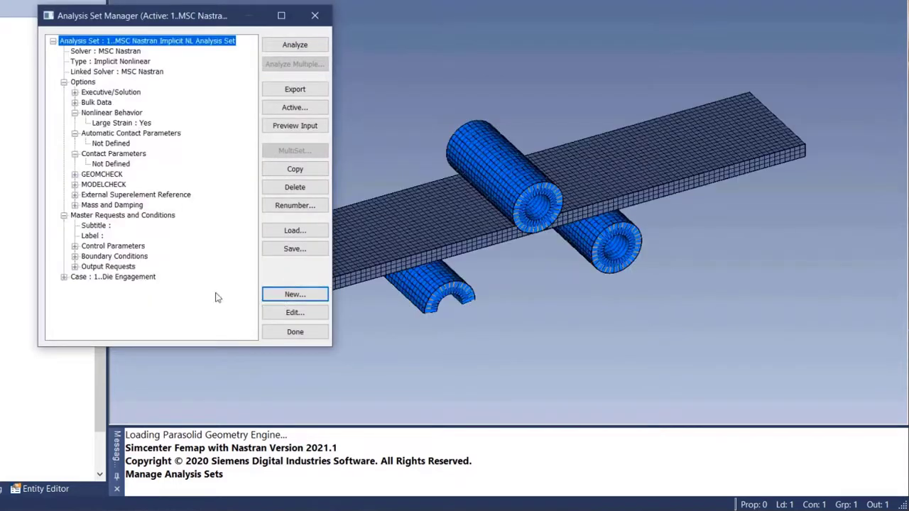
Start a new SOL400 analysis step under the Die Engagement case and make it a global step
click(64, 278)
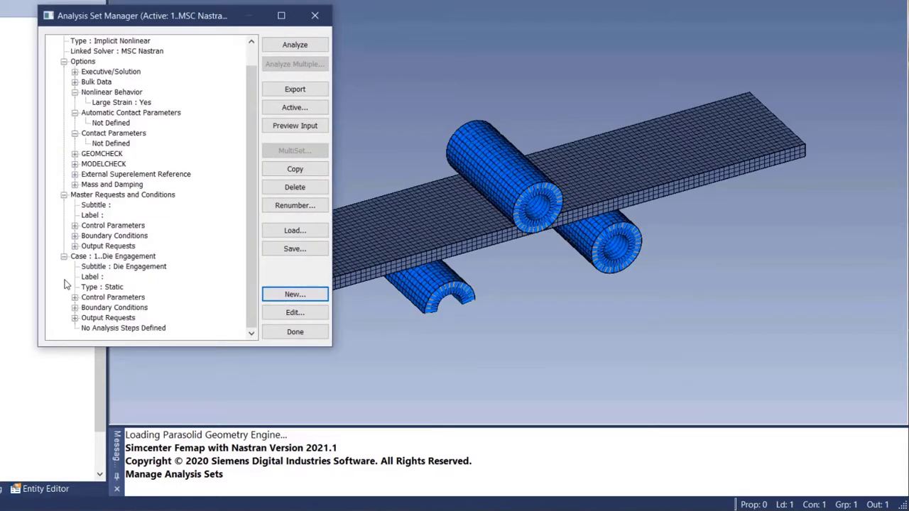
click(163, 334)
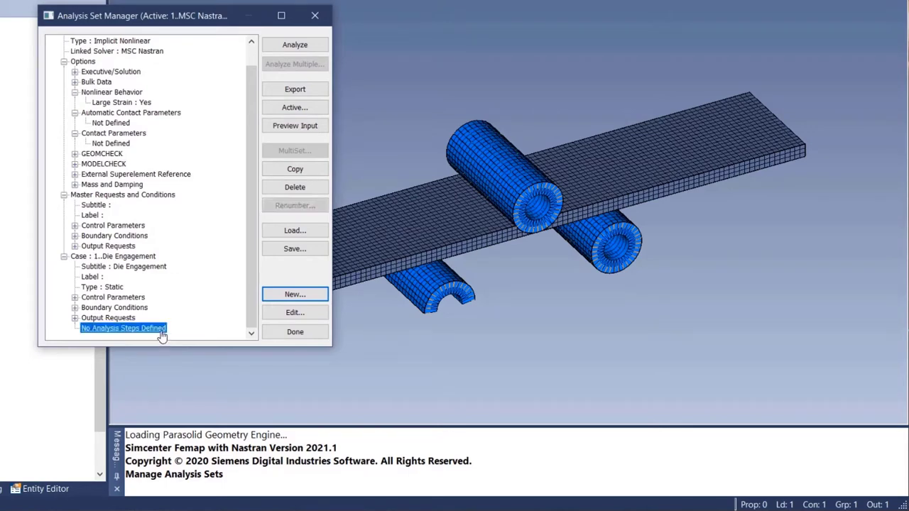
click(307, 298)
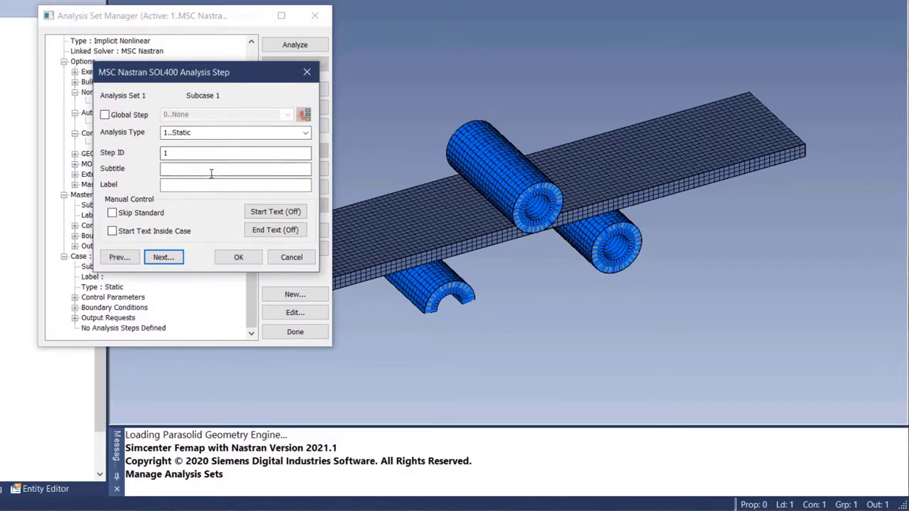
click(131, 116)
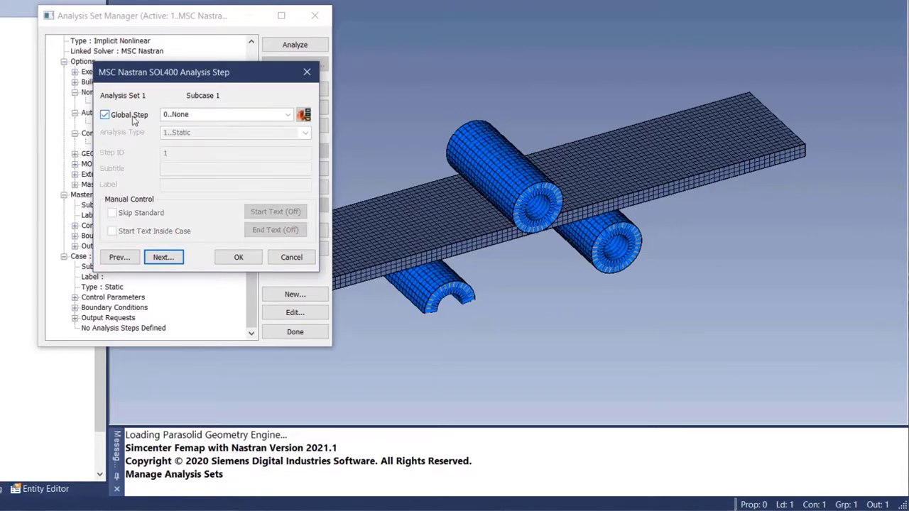
Create a Static global analysis step subtitled Die Engagement and set its nonlinearity (CTRLDEF) to 3..Severely Nonlinear
click(304, 114)
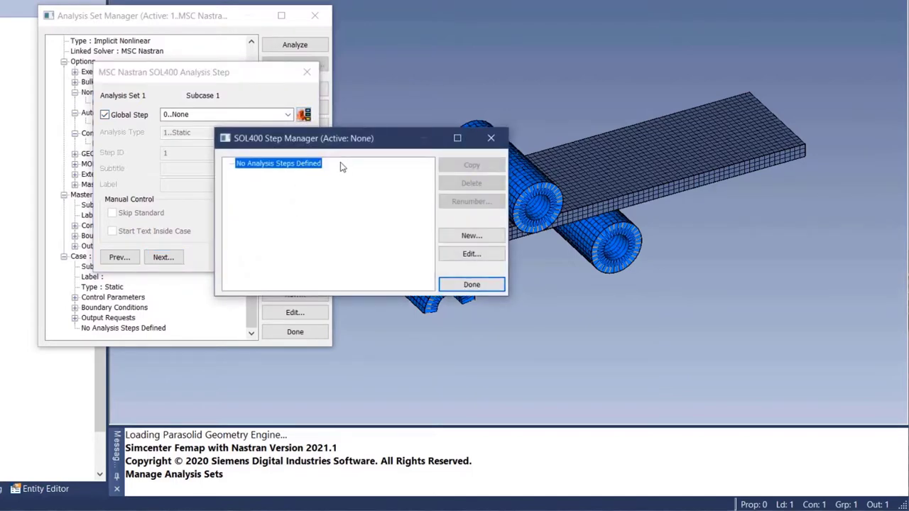
click(472, 237)
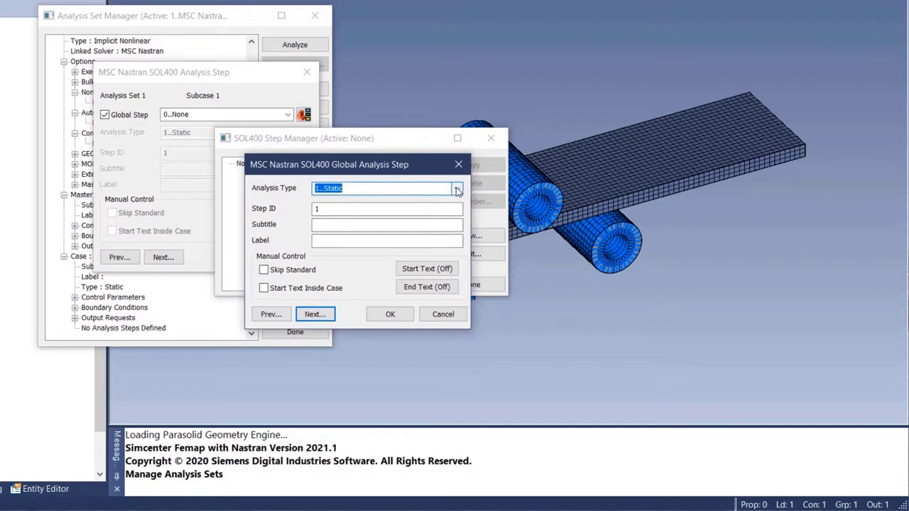
click(375, 224)
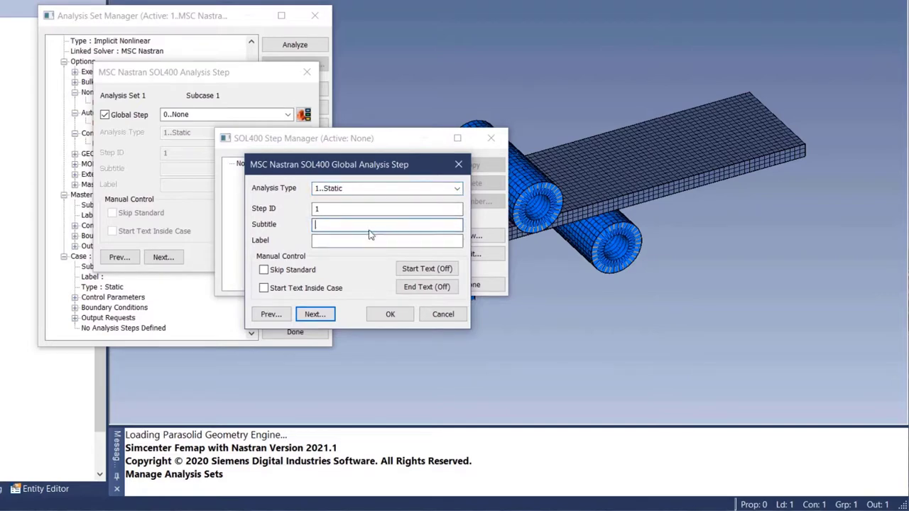
text(Die Engagement)
click(327, 313)
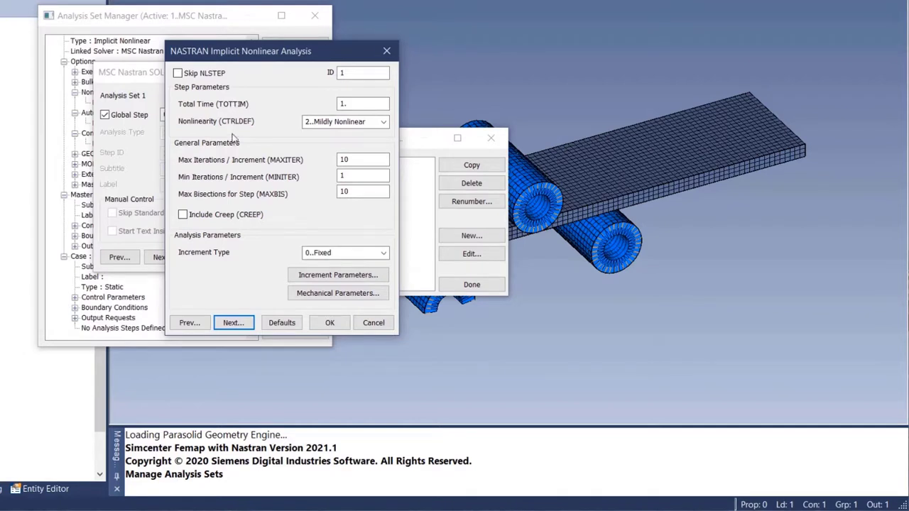
click(382, 122)
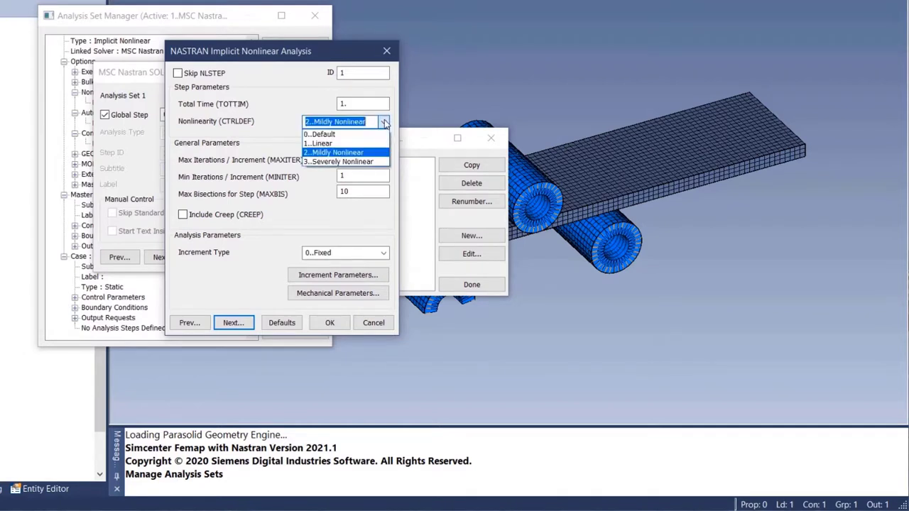
click(387, 163)
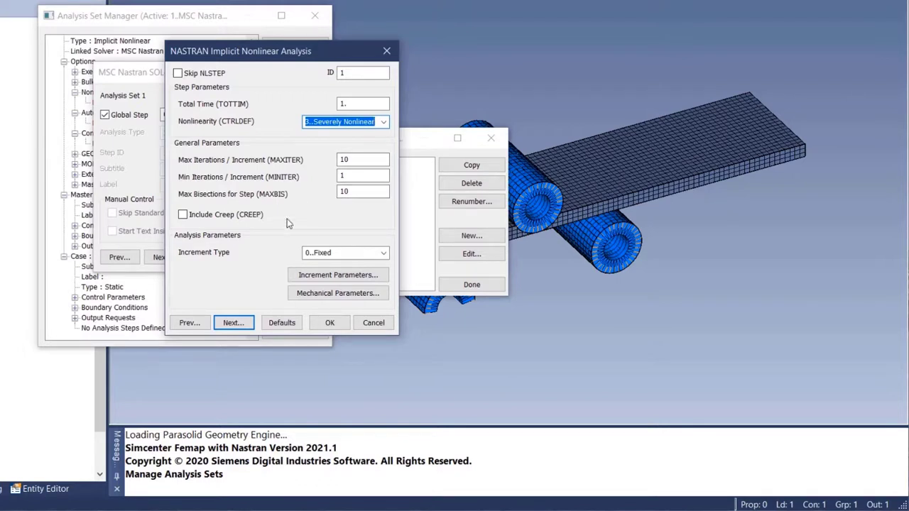
Switch the increment type to 2..Arc-Length and examine its loading stepping parameters, discarding any changes
click(383, 255)
click(374, 284)
click(377, 276)
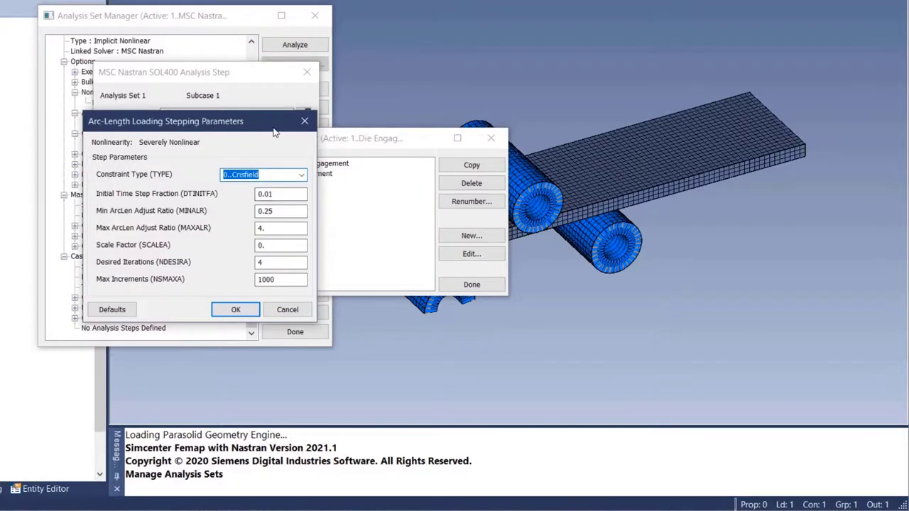
click(288, 309)
Switch the increment type to 1..Adaptive and examine its loading stepping parameters and user criteria, discarding any changes
click(359, 252)
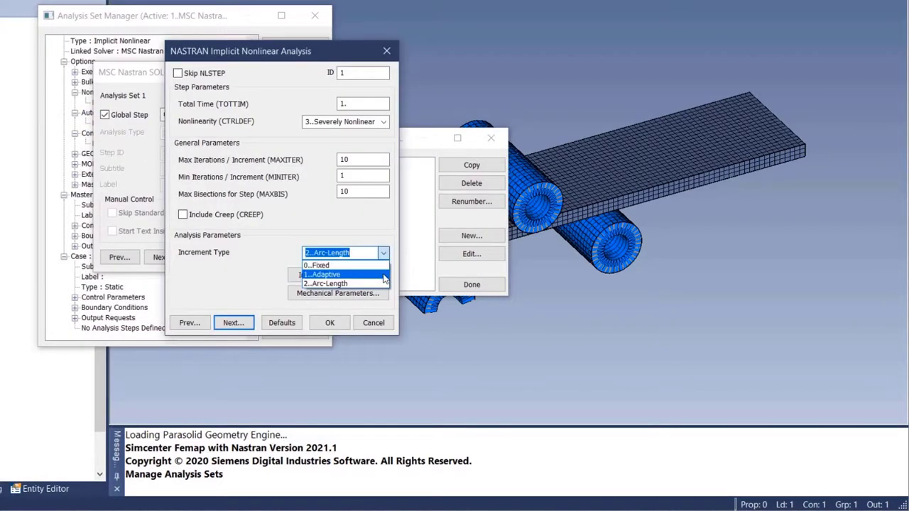
click(384, 275)
click(335, 274)
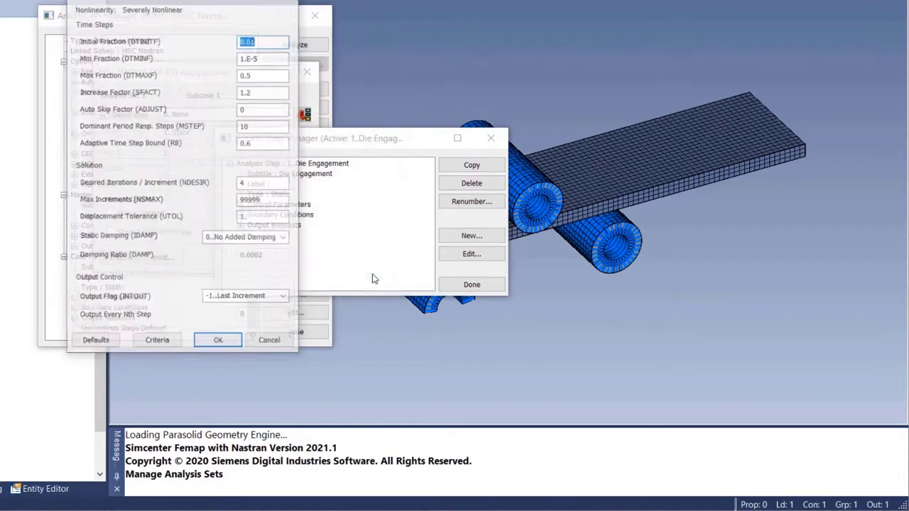
drag(198, 4, 246, 42)
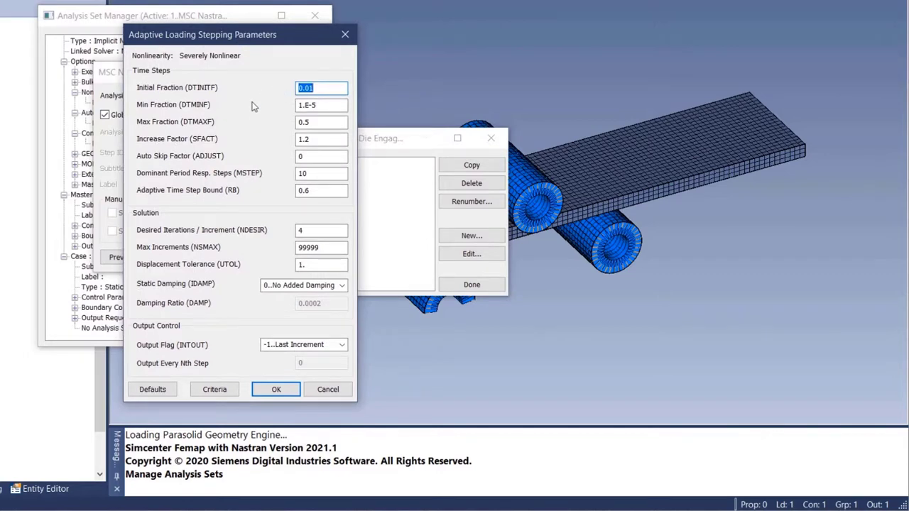
click(215, 389)
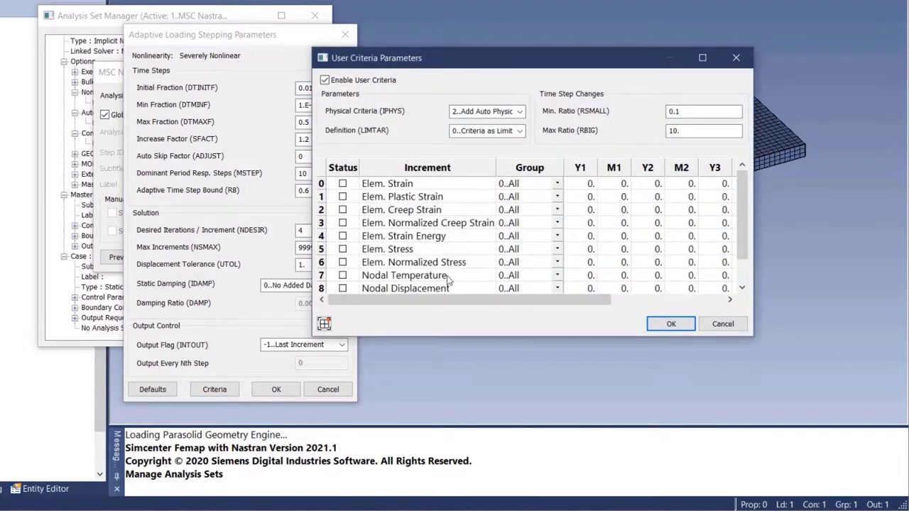
click(743, 224)
mouse_move(744, 224)
mouse_down()
mouse_move(743, 244)
mouse_move(743, 220)
mouse_up()
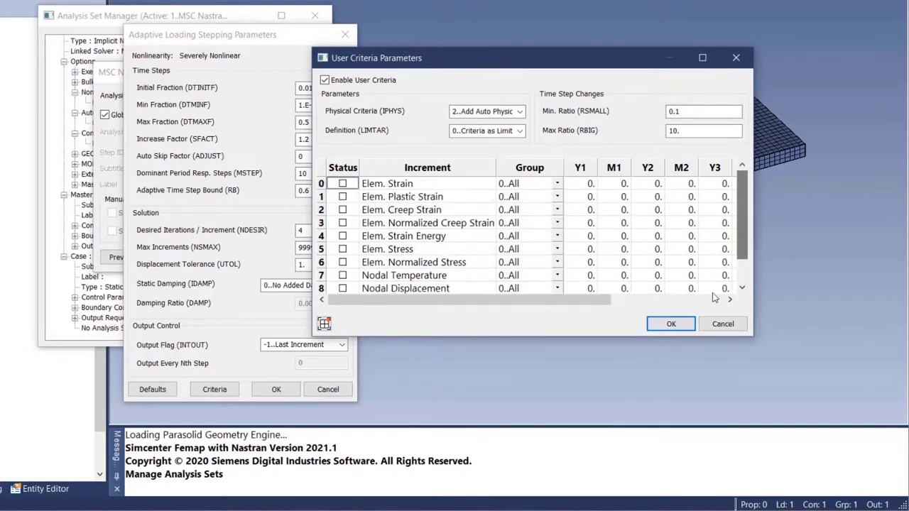
click(722, 323)
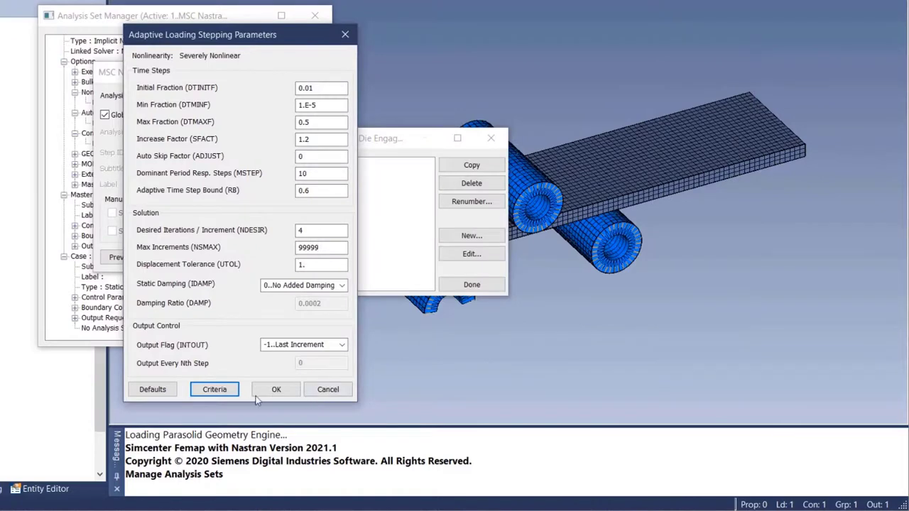
click(328, 389)
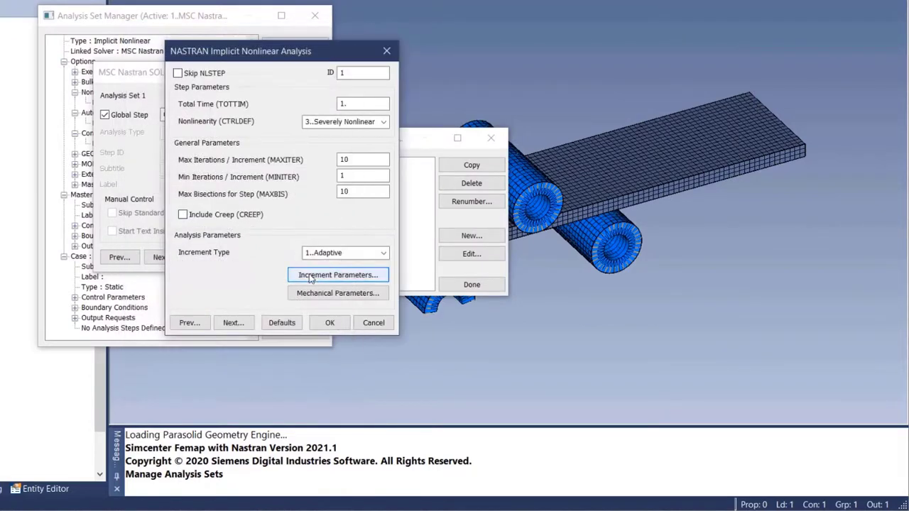
Set the increment type to 0..Fixed and examine its time stepping parameters, discarding any changes
click(383, 254)
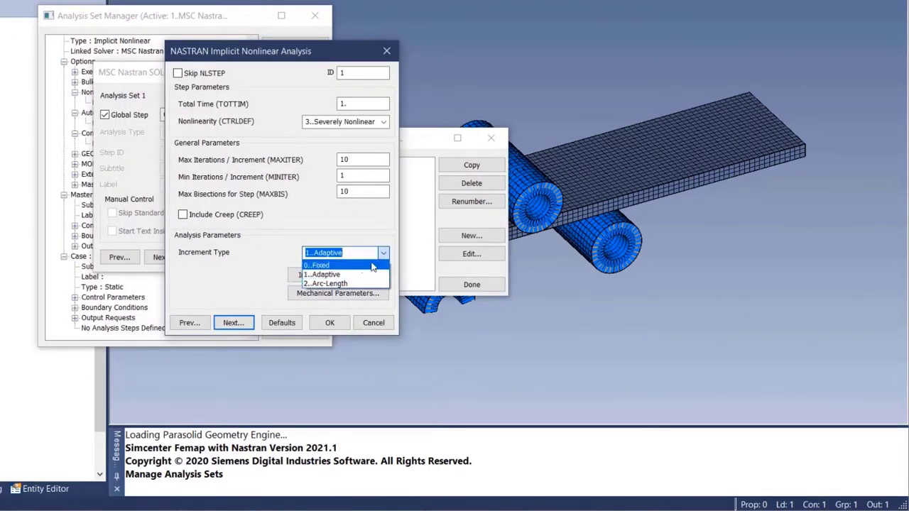
click(351, 266)
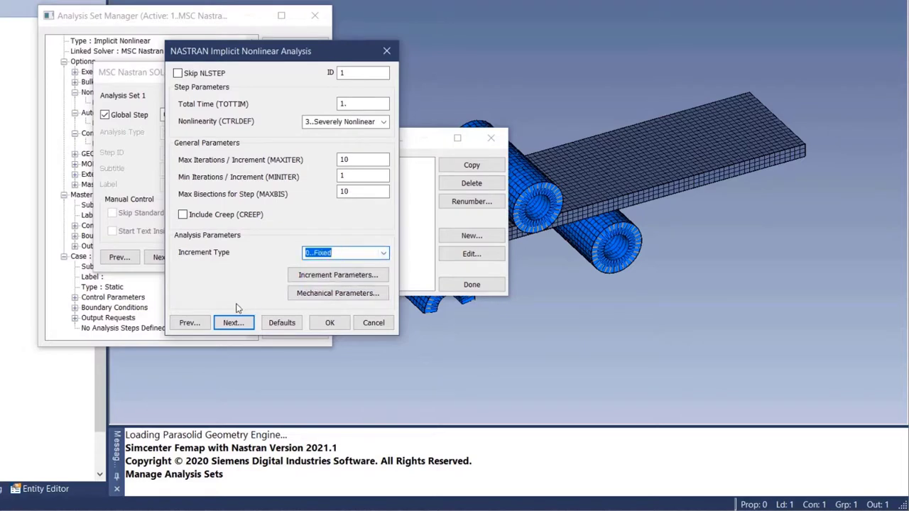
click(349, 276)
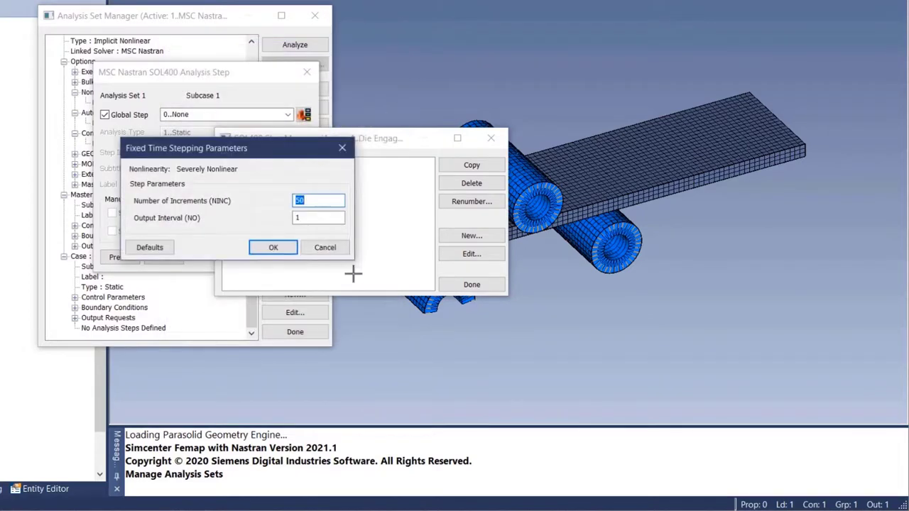
click(326, 201)
click(168, 248)
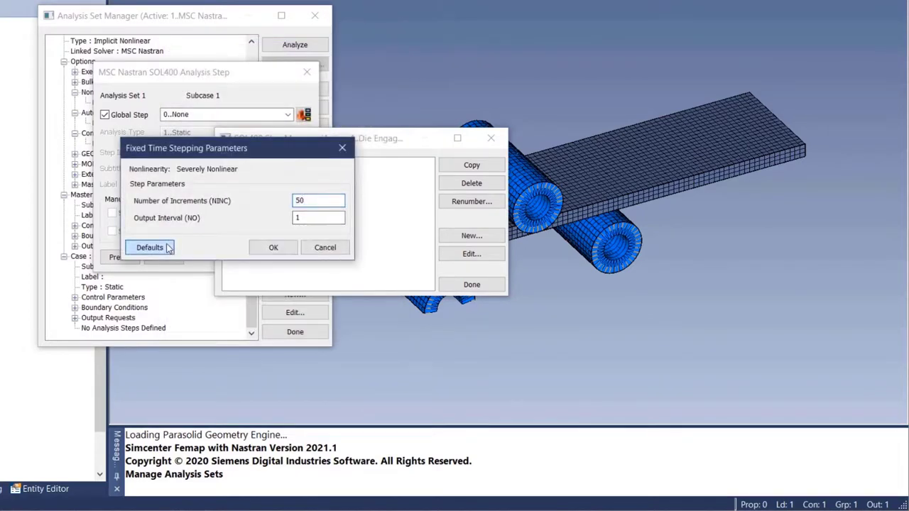
click(306, 247)
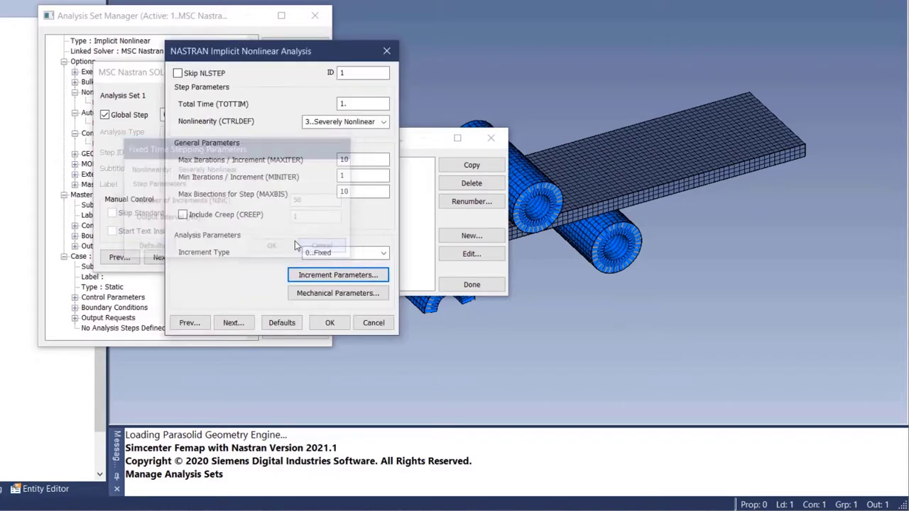
Enable MECH in the global step's mechanical analysis parameters, keeping the default stiffness update and convergence settings
click(374, 293)
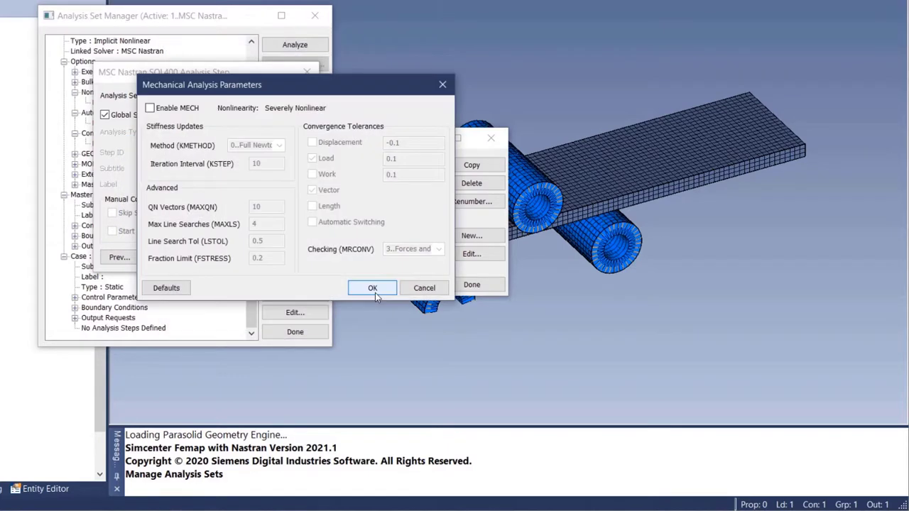
click(170, 110)
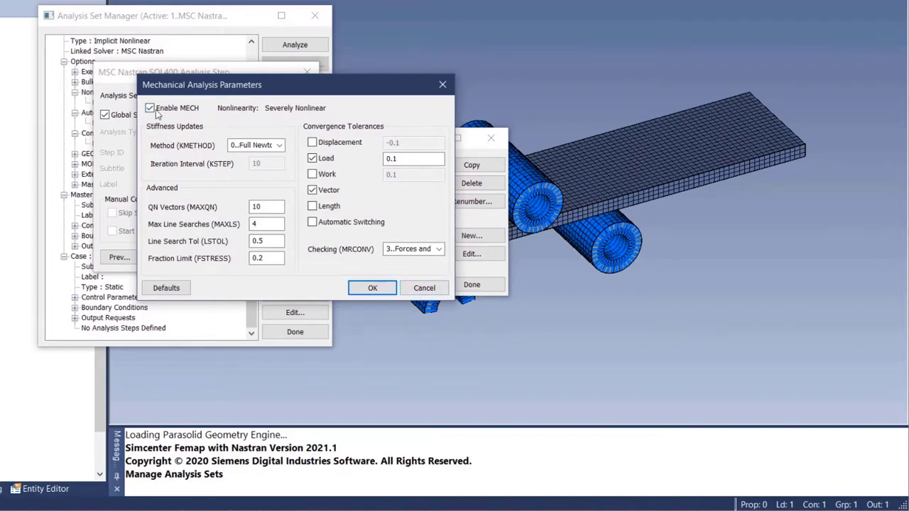
key(Return)
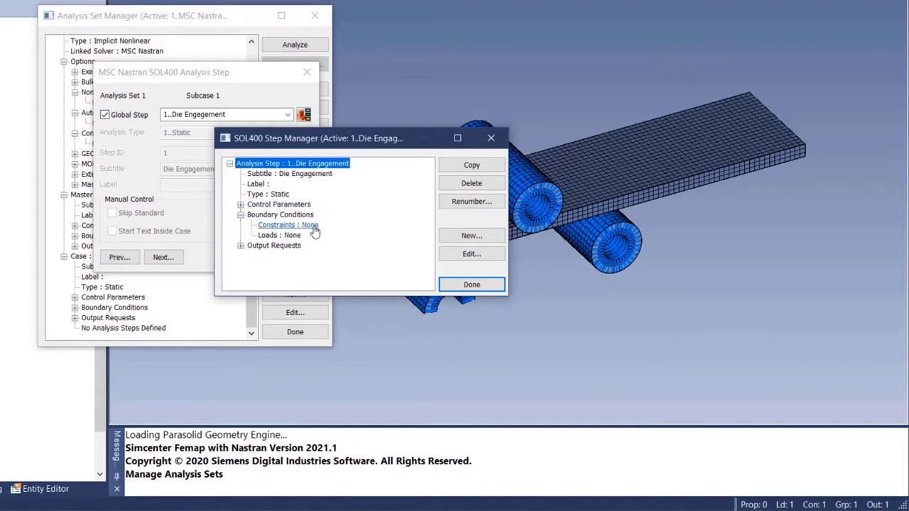
Assign constraint set 1..Blank and Rollers and load set 1..Node 100000 Enforced Rotation to the Die Engagement global step's boundary conditions
click(298, 215)
click(475, 255)
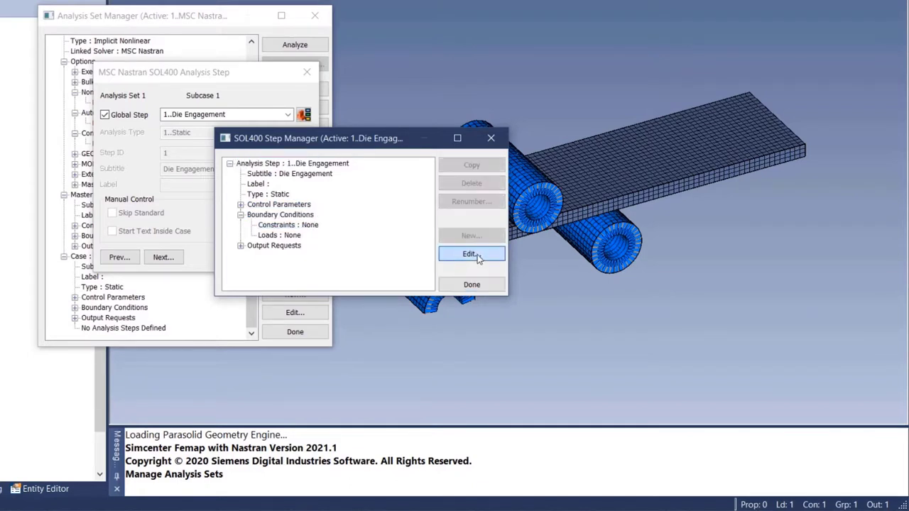
click(463, 194)
click(460, 216)
click(463, 212)
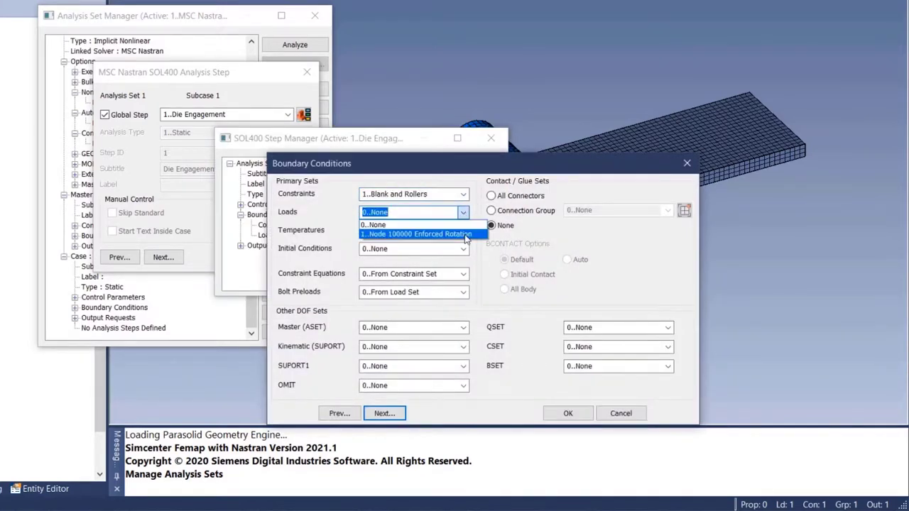
click(465, 234)
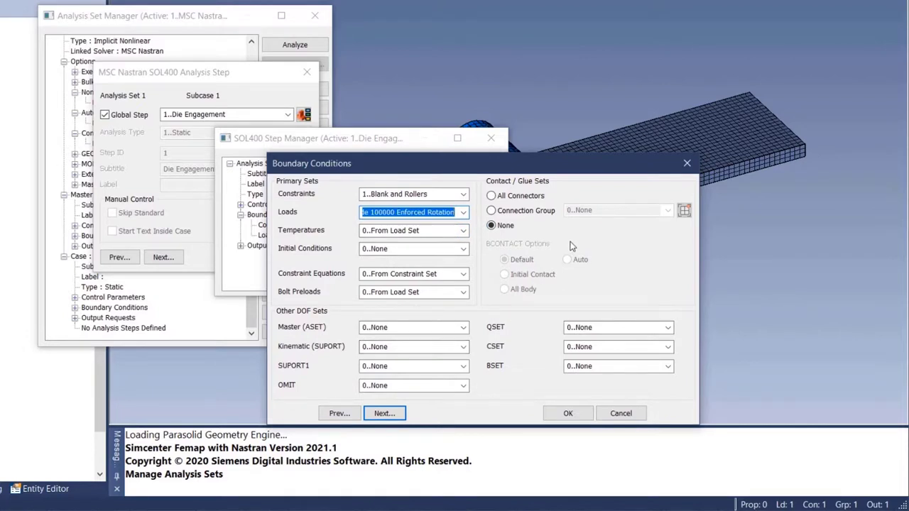
Include all connectors as the contact/glue set in the Die Engagement step's boundary conditions and accept them
click(492, 196)
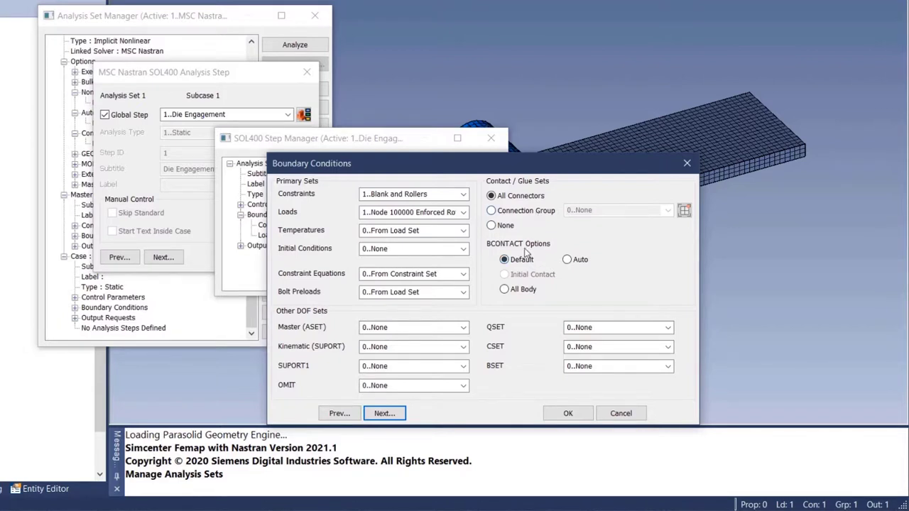
click(569, 408)
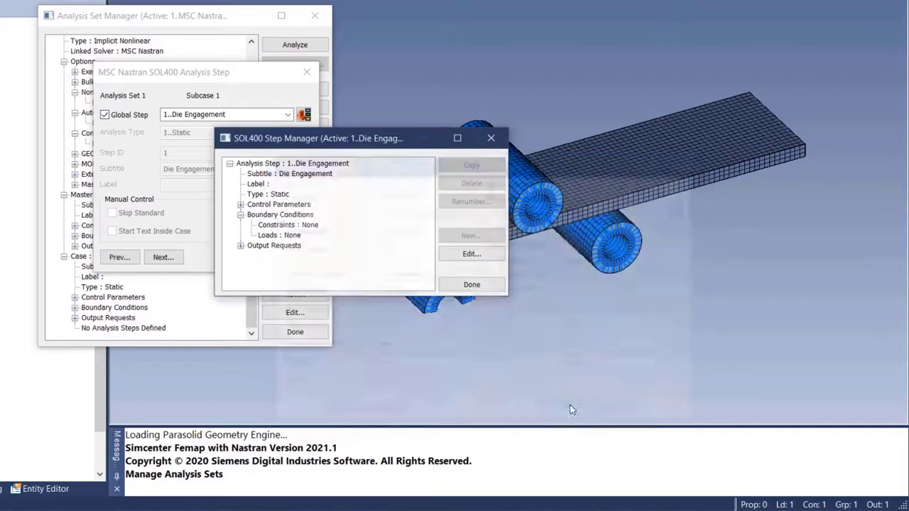
Request displacement, applied load, force, stress and total strain output for the full model in the Die Engagement global step
click(274, 256)
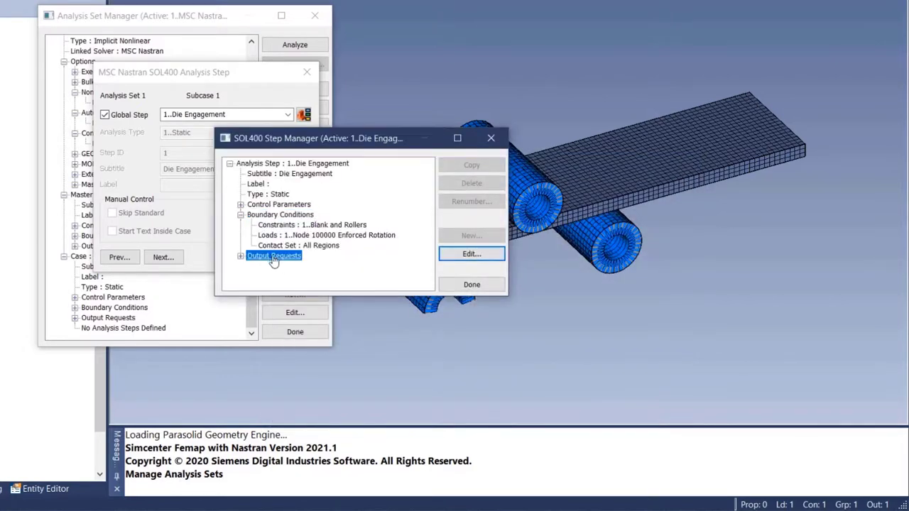
click(471, 254)
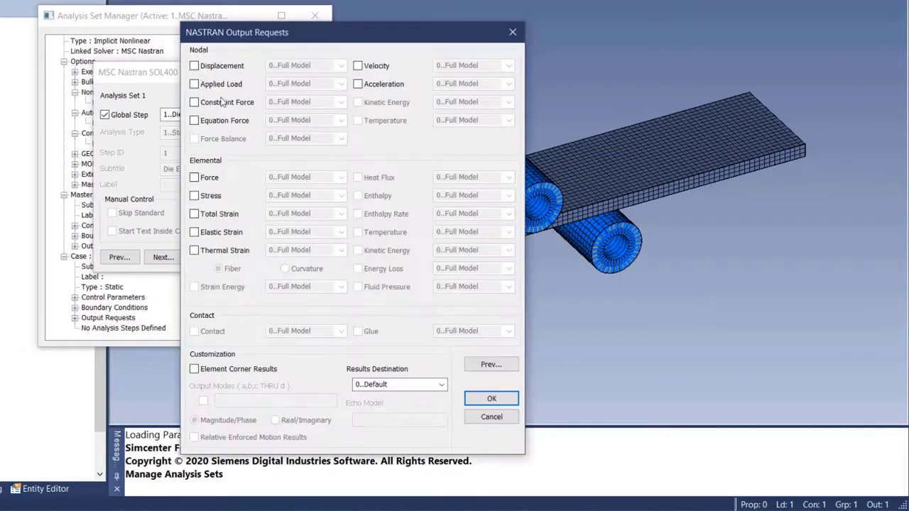
click(194, 65)
click(194, 84)
click(194, 177)
click(194, 195)
click(194, 214)
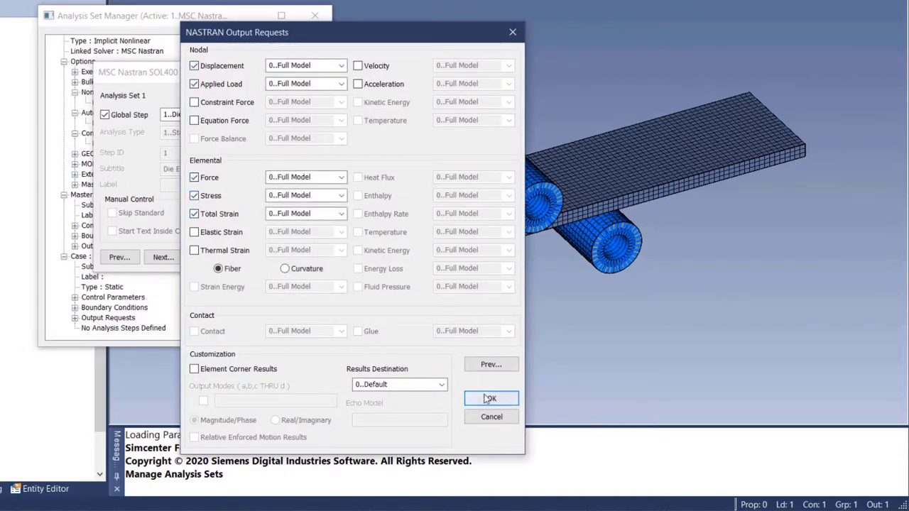
click(490, 398)
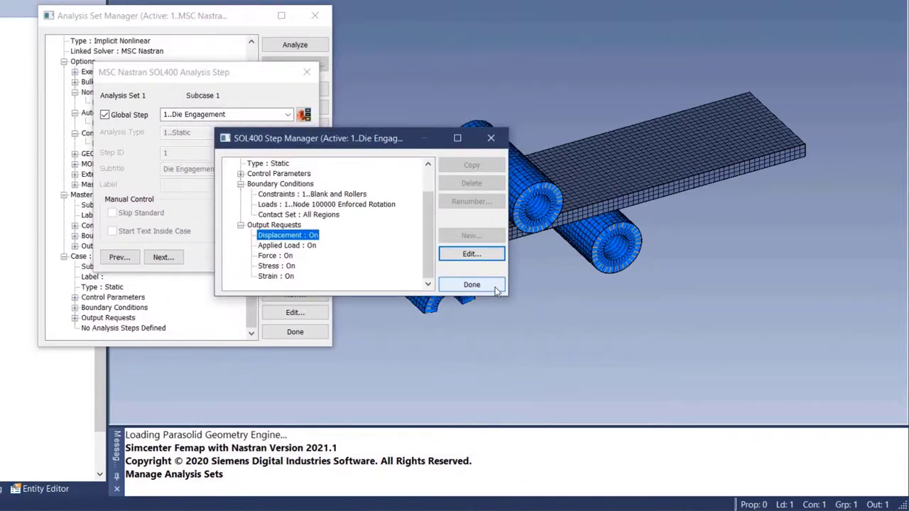
Finish the global step definition, add it to the Die Engagement case and expand its entry in the analysis set
click(496, 287)
click(240, 257)
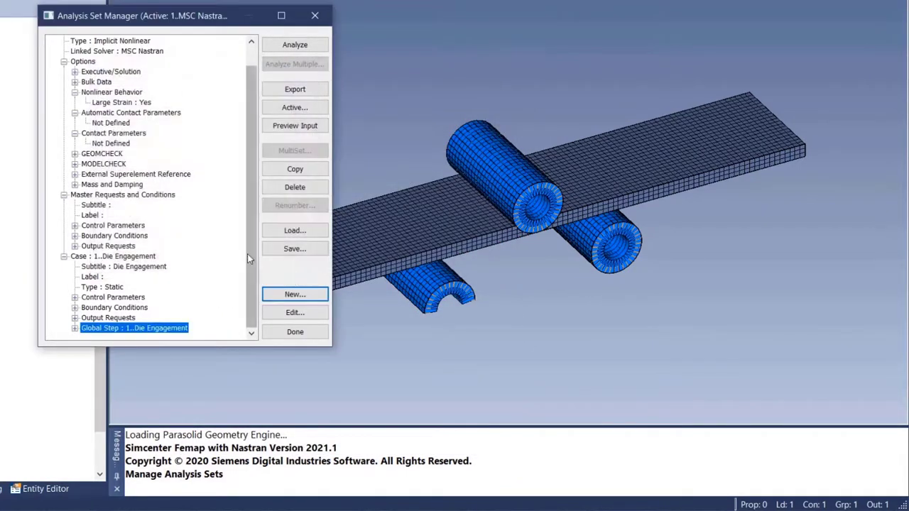
click(75, 329)
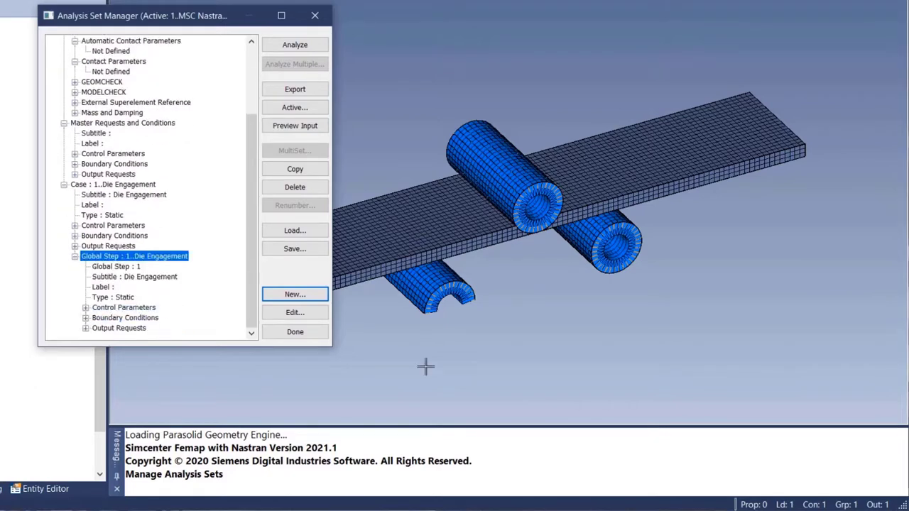